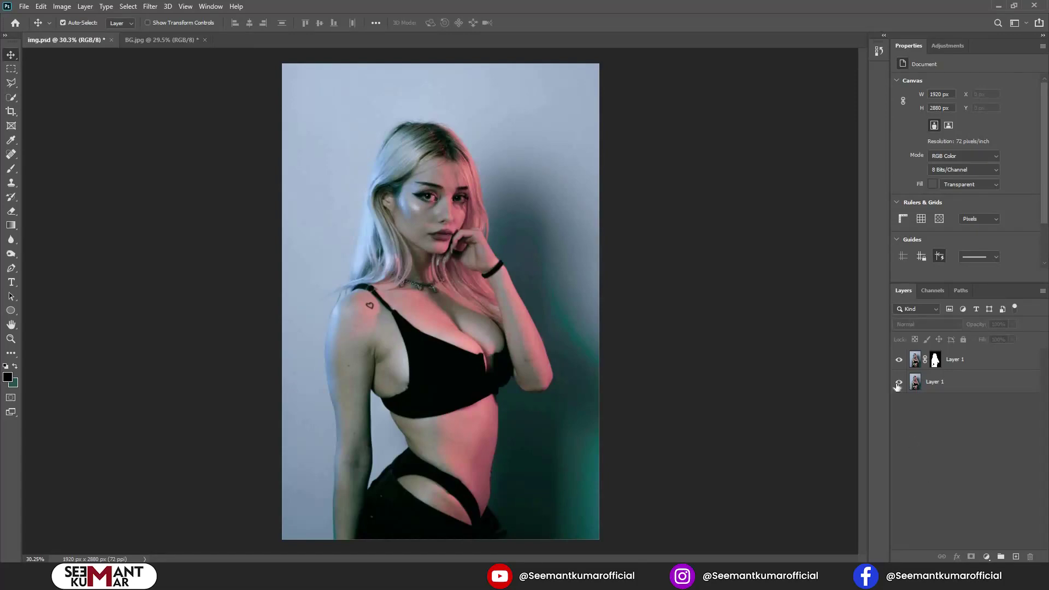
Hide the unmasked original Layer 1 and move the masked cutout of the woman into the BG.jpg document.
{"action": "left_click", "coordinate": [899, 382]}
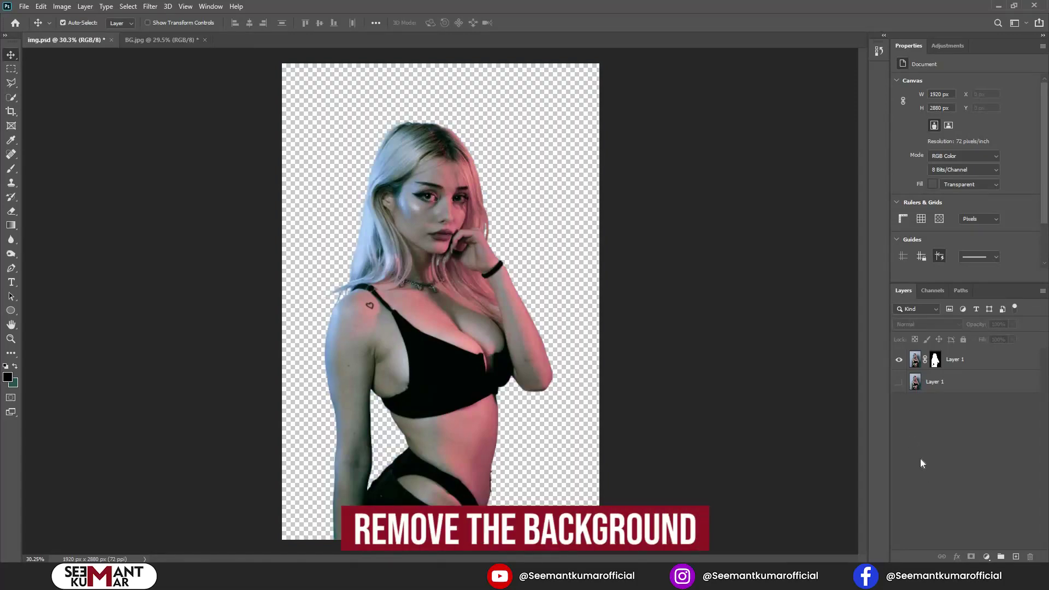
{"action": "left_click_drag", "start_coordinate": [339, 188], "coordinate": [416, 346]}
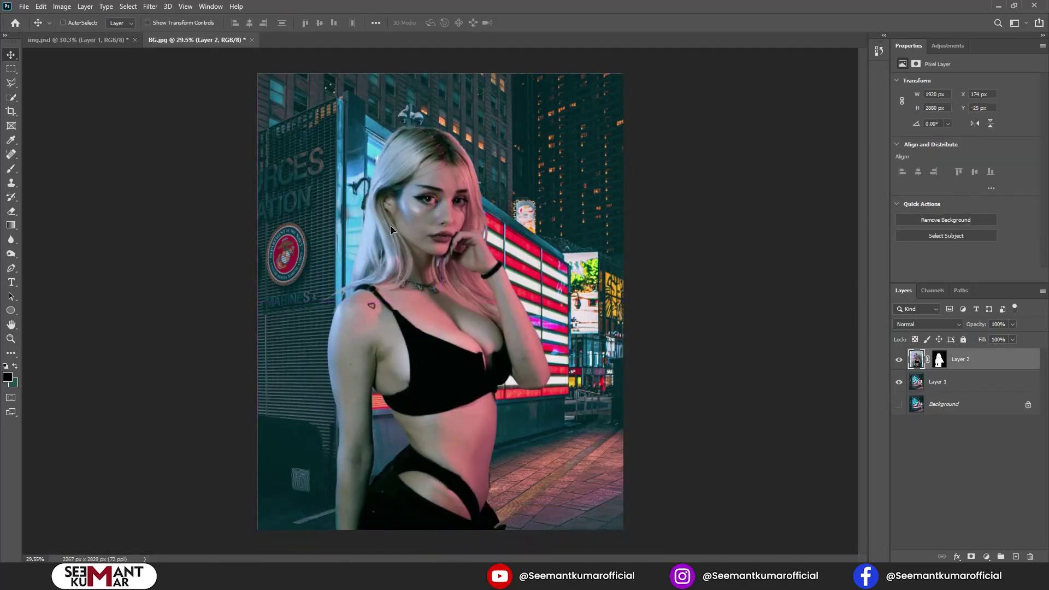
Scale the woman's cutout down to about 1665 × 2498 px and place it at the canvas bottom, at about X 301, Y 357 px.
{"action": "key", "text": "ctrl+t"}
{"action": "left_click_drag", "start_coordinate": [447, 98], "coordinate": [447, 160]}
{"action": "left_click", "coordinate": [541, 23]}
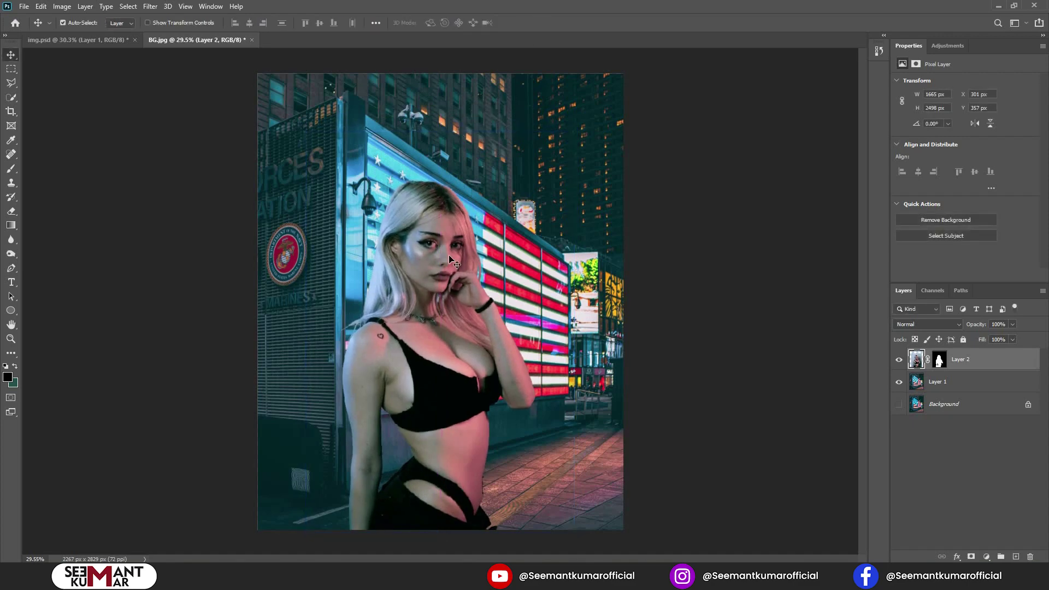
{"action": "left_click", "coordinate": [943, 445]}
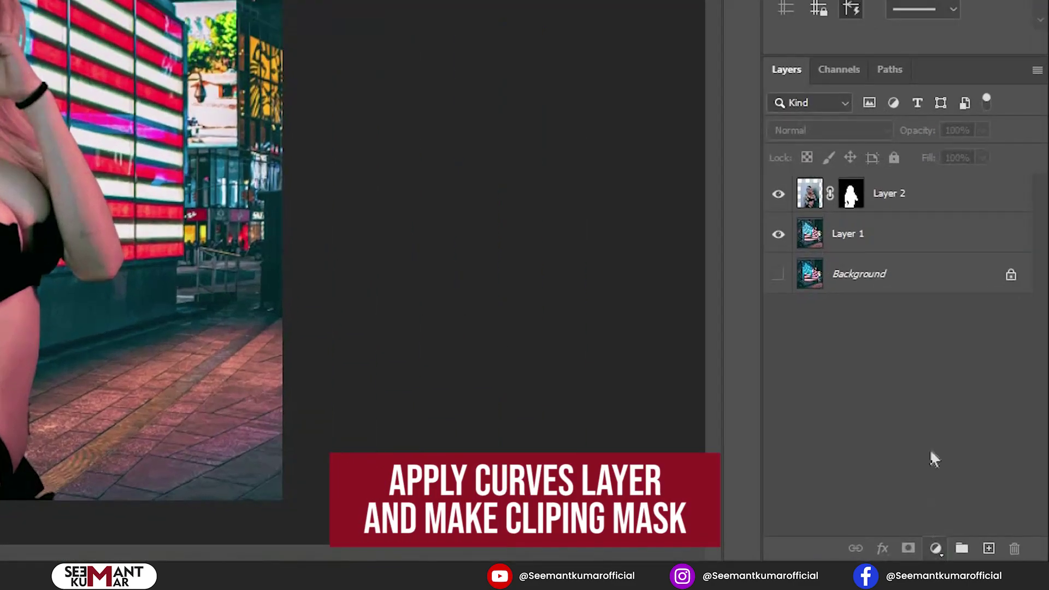
Add a Curves adjustment layer above Layer 2 and clip it to that layer.
{"action": "left_click", "coordinate": [987, 557]}
{"action": "left_click", "coordinate": [924, 296]}
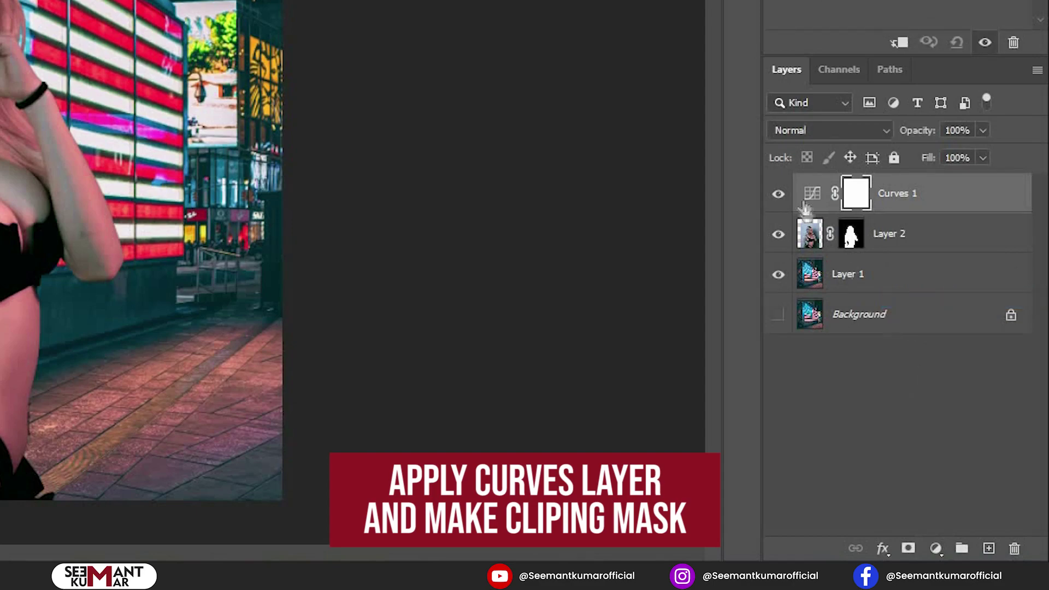
{"action": "left_click", "coordinate": [806, 201]}
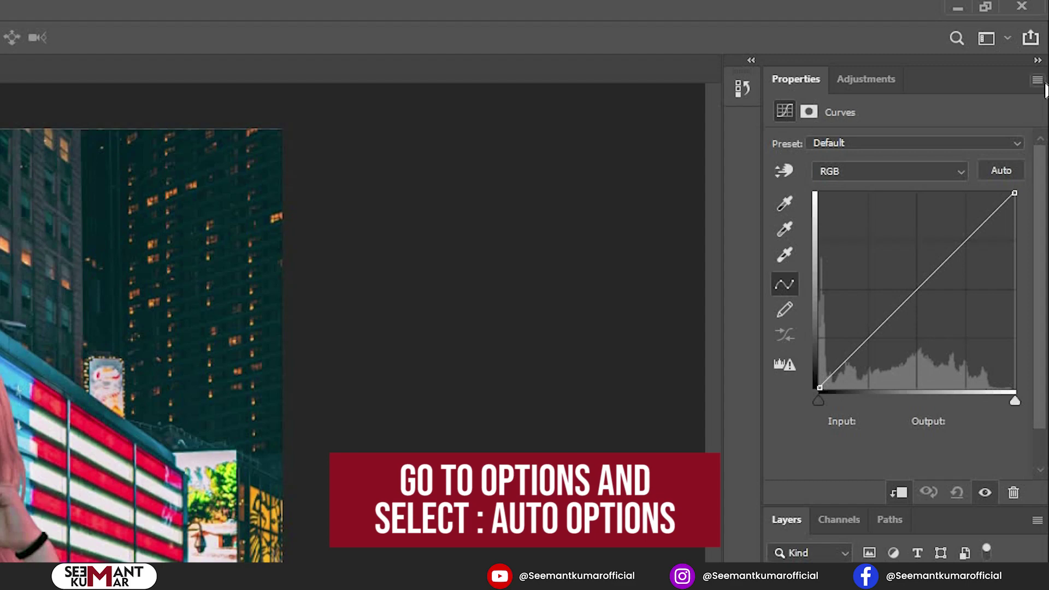
Open the auto color correction options for the Curves layer and choose the Enhance Per Channel Contrast algorithm.
{"action": "left_click", "coordinate": [1041, 82]}
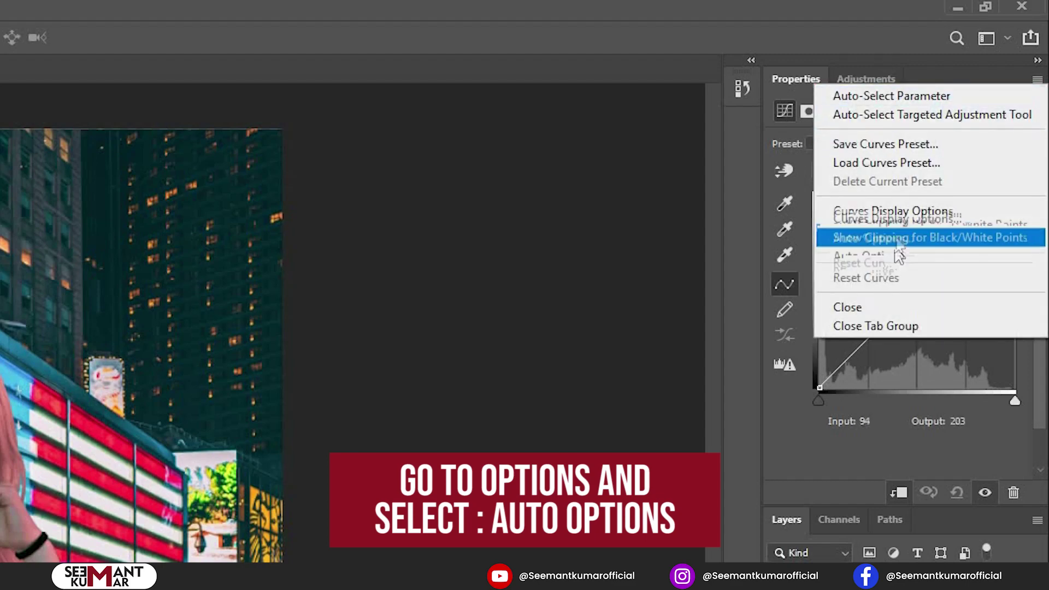
{"action": "left_click", "coordinate": [891, 247]}
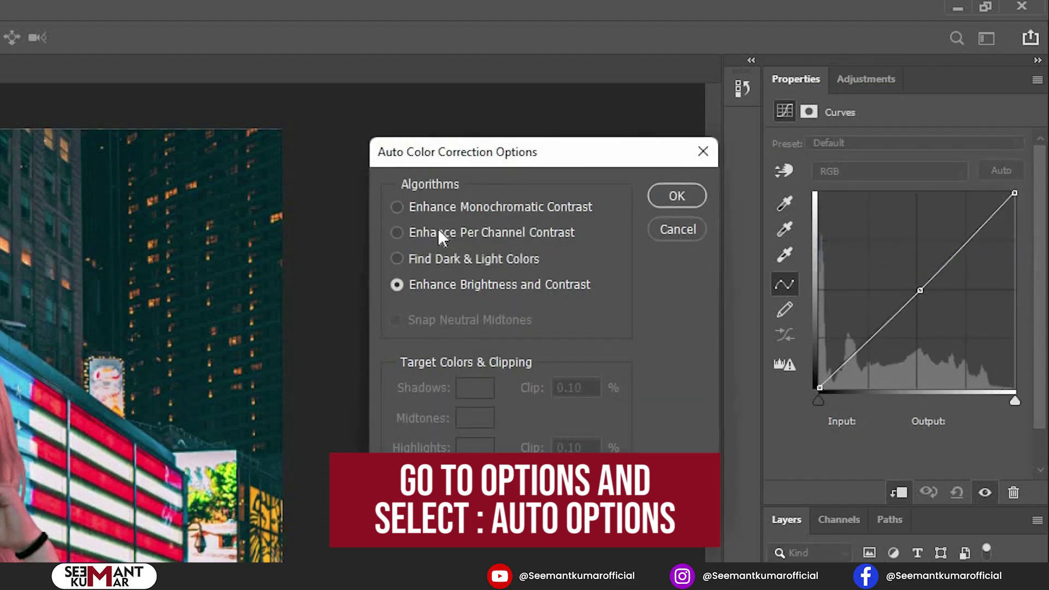
{"action": "left_click", "coordinate": [437, 232]}
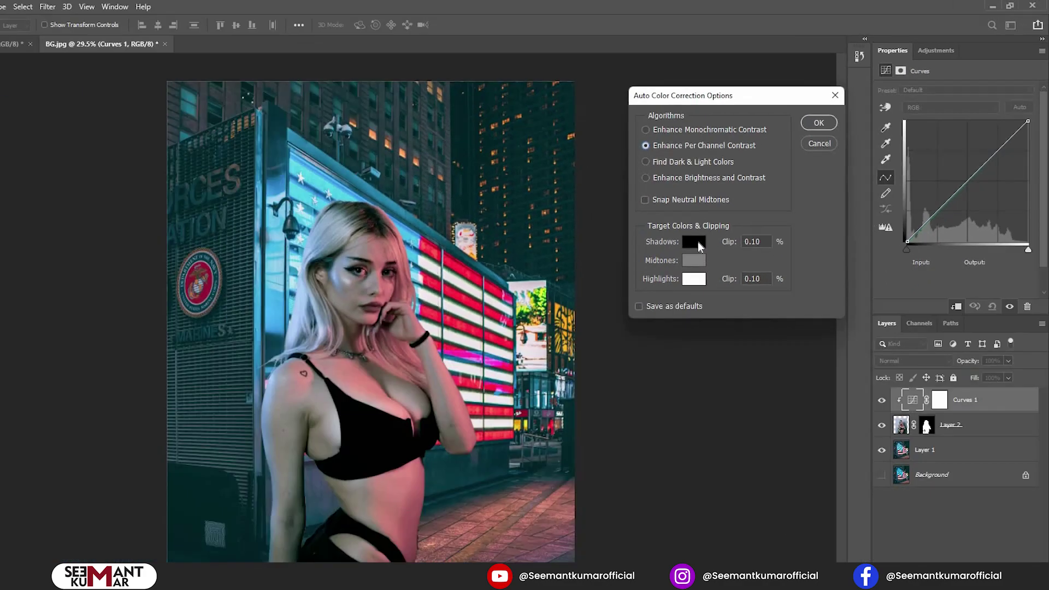
Set the target shadow color to dark teal 04232a, sampled from the dark area beside the woman's arm in the background.
{"action": "left_click", "coordinate": [485, 388]}
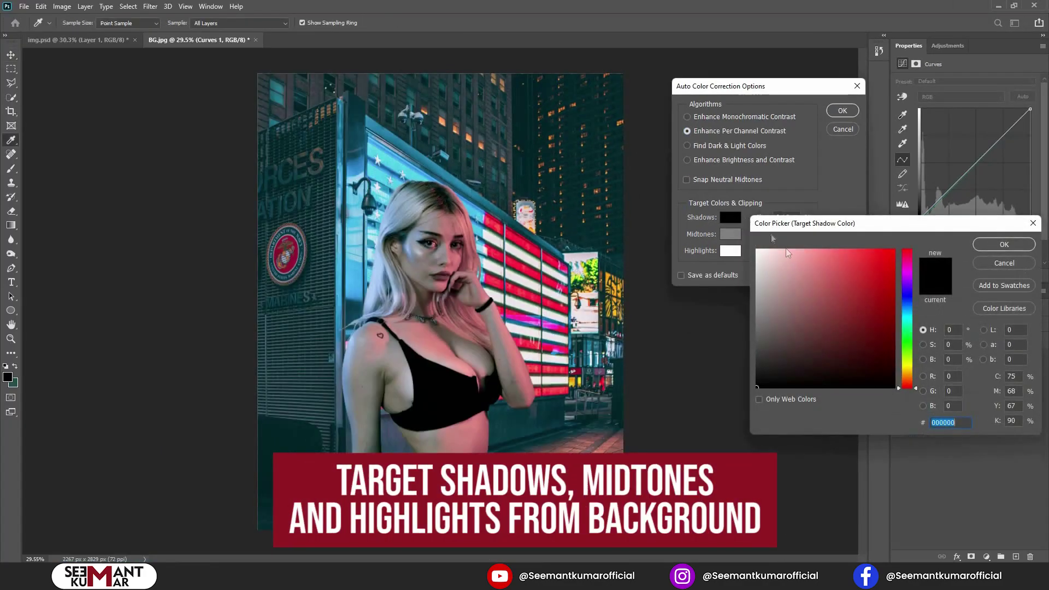
{"action": "left_click", "coordinate": [288, 438]}
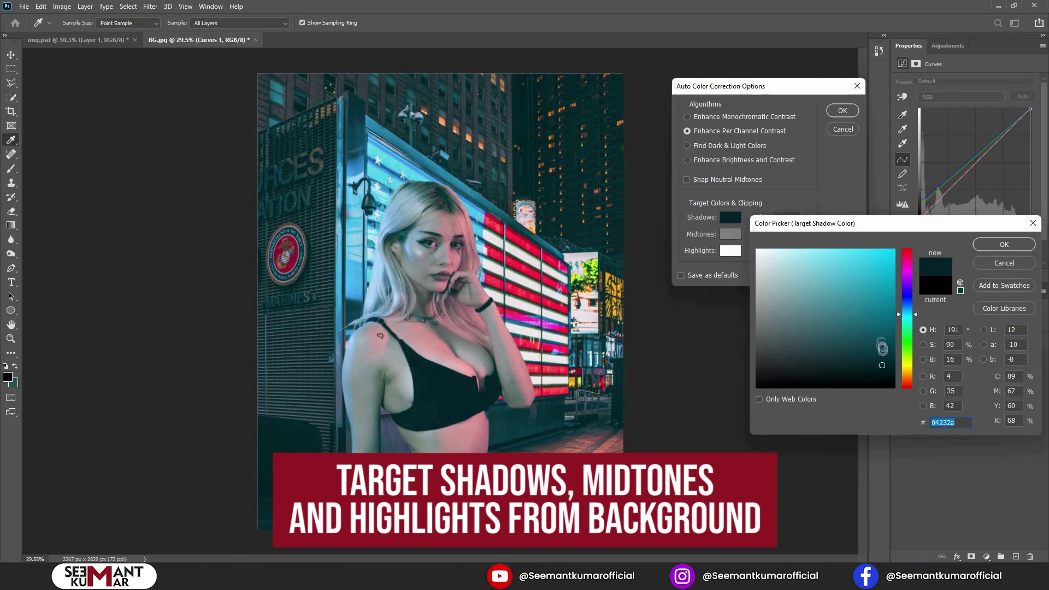
{"action": "left_click", "coordinate": [991, 248]}
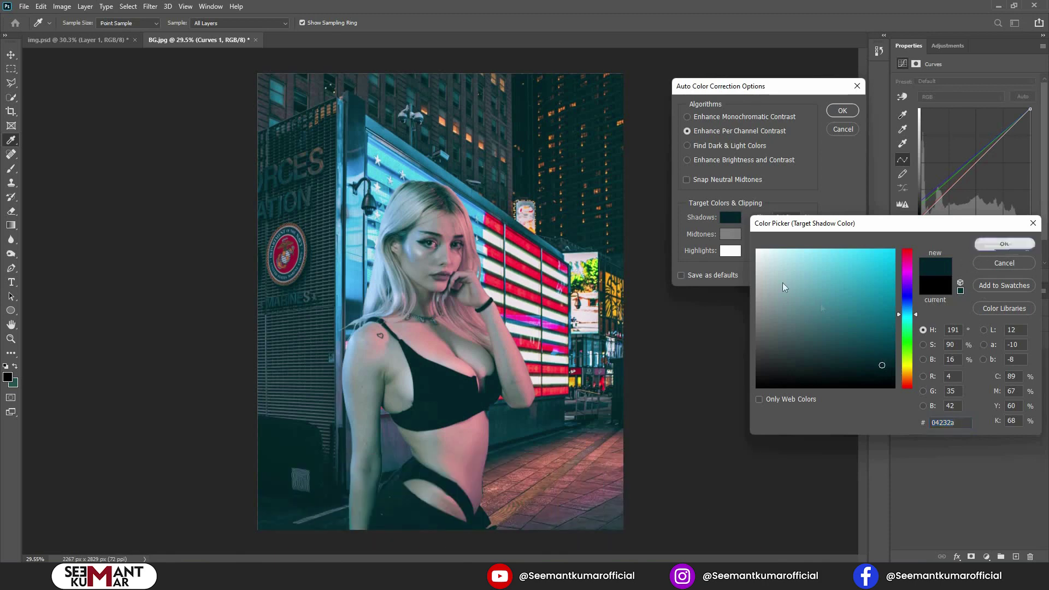
Set the target highlight color to pale pink ebe3e8, sampled from a white stripe of the illuminated flag.
{"action": "left_click", "coordinate": [737, 254]}
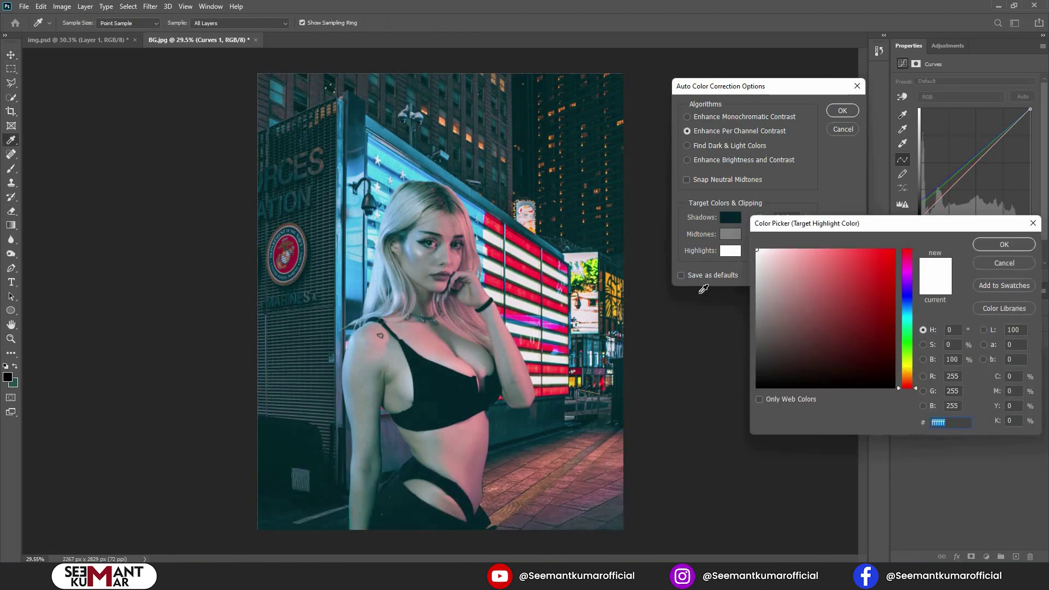
{"action": "left_click", "coordinate": [522, 254]}
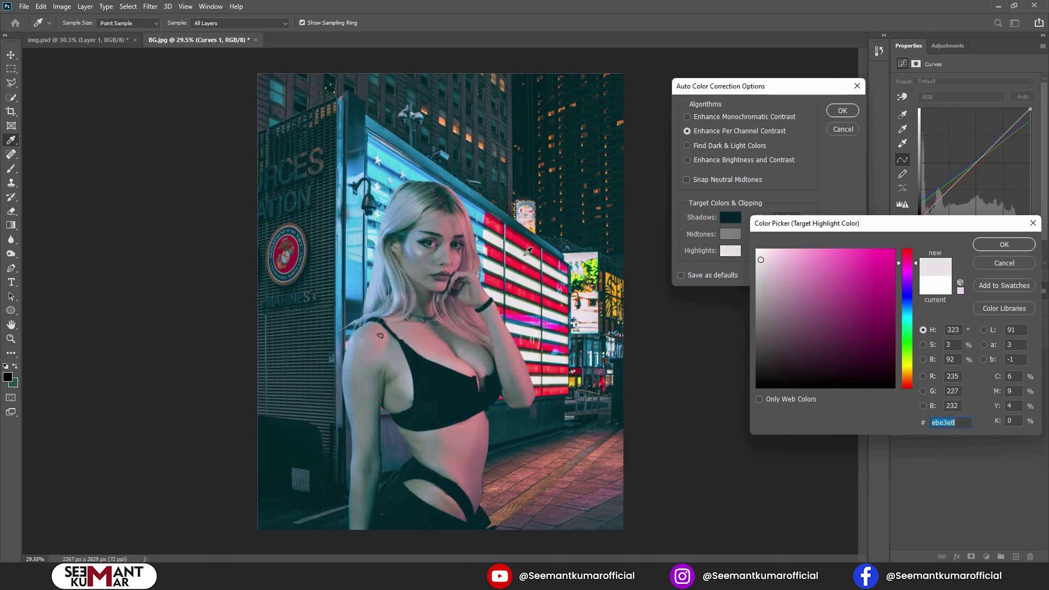
{"action": "left_click", "coordinate": [999, 264]}
Set the target midtone color to blue 237ca1, sampled from the sign's upper edge, and apply the auto color correction.
{"action": "left_click", "coordinate": [736, 234]}
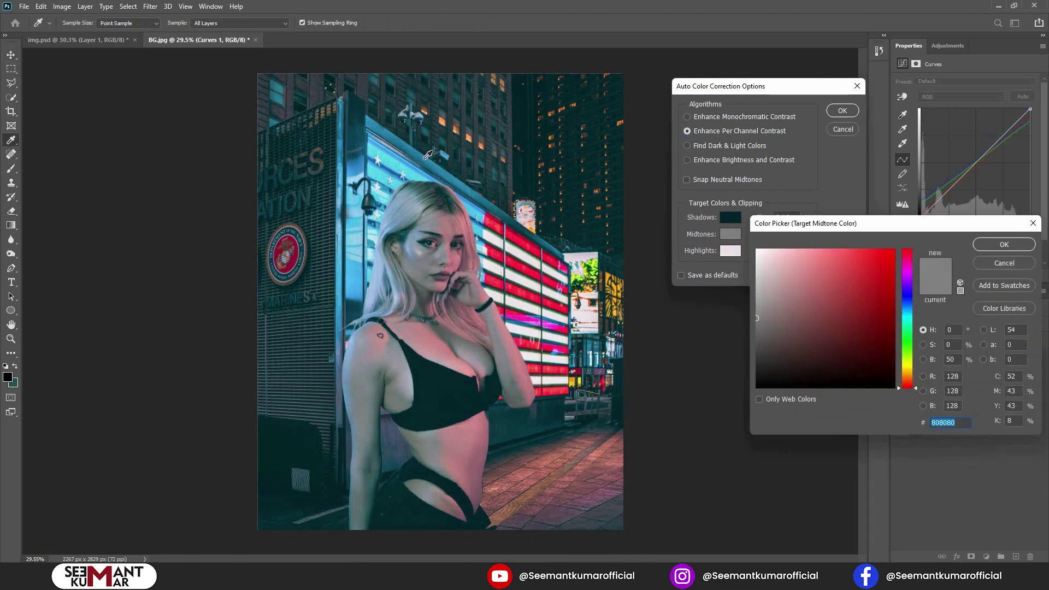
{"action": "left_click", "coordinate": [426, 154]}
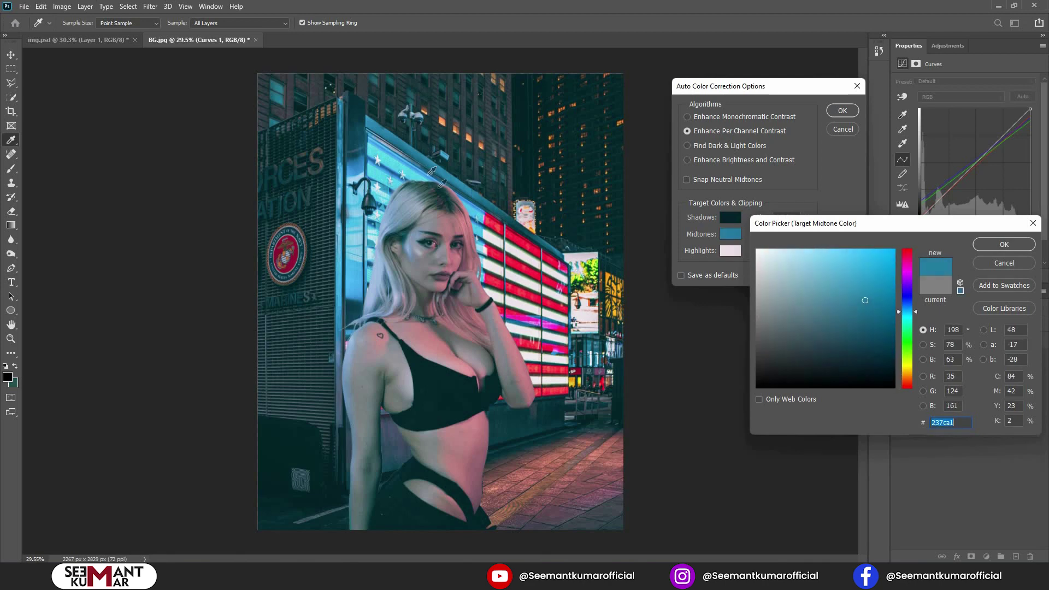
{"action": "left_click", "coordinate": [997, 246]}
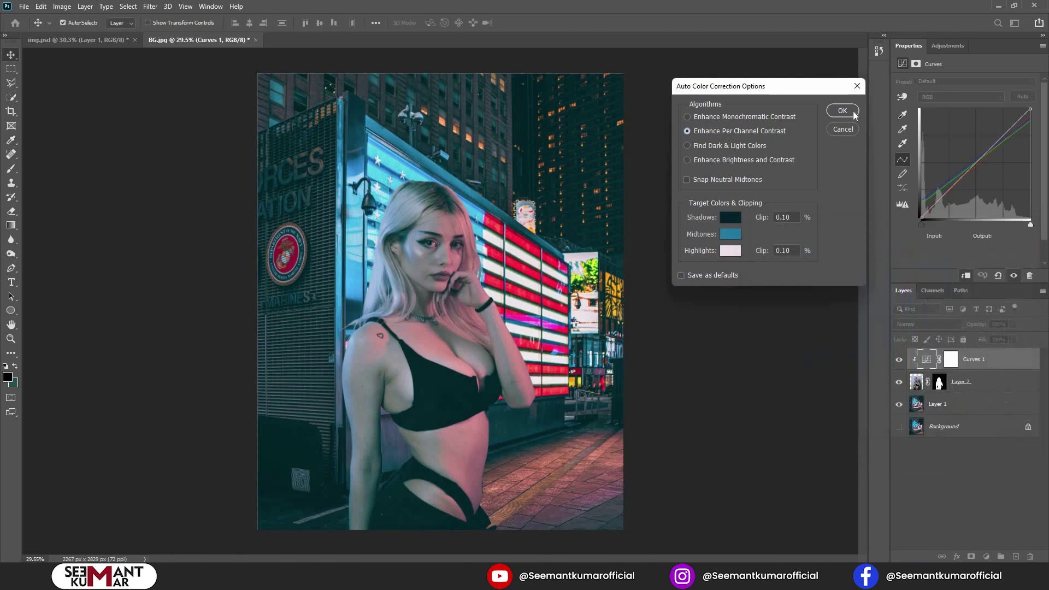
{"action": "key", "text": "Return"}
{"action": "left_click", "coordinate": [518, 215]}
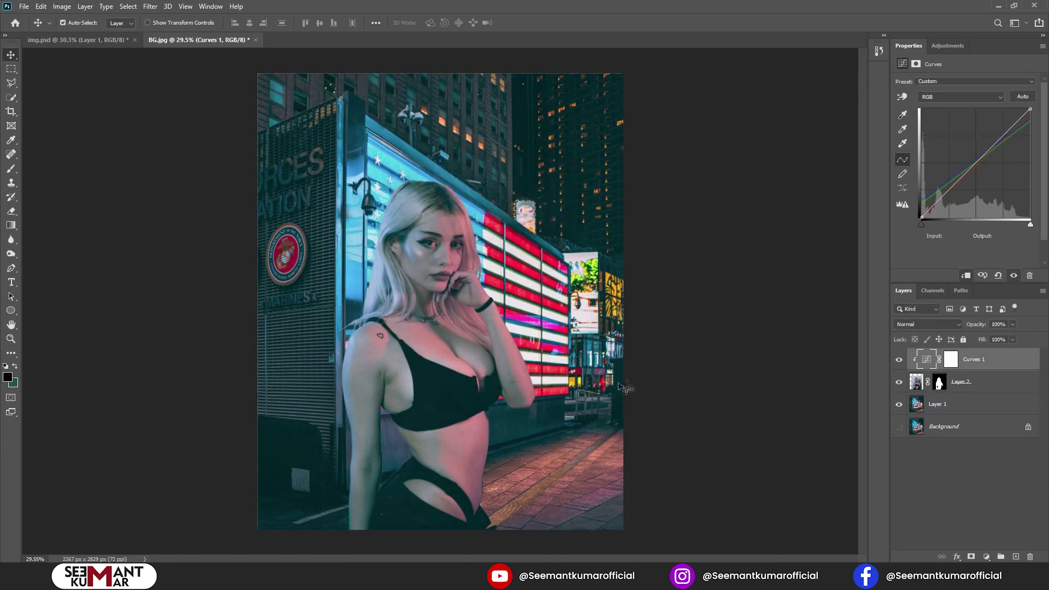
Compare the image with and without the Curves 1 correction, and set that layer's blend mode to Lighten.
{"action": "left_click", "coordinate": [897, 359]}
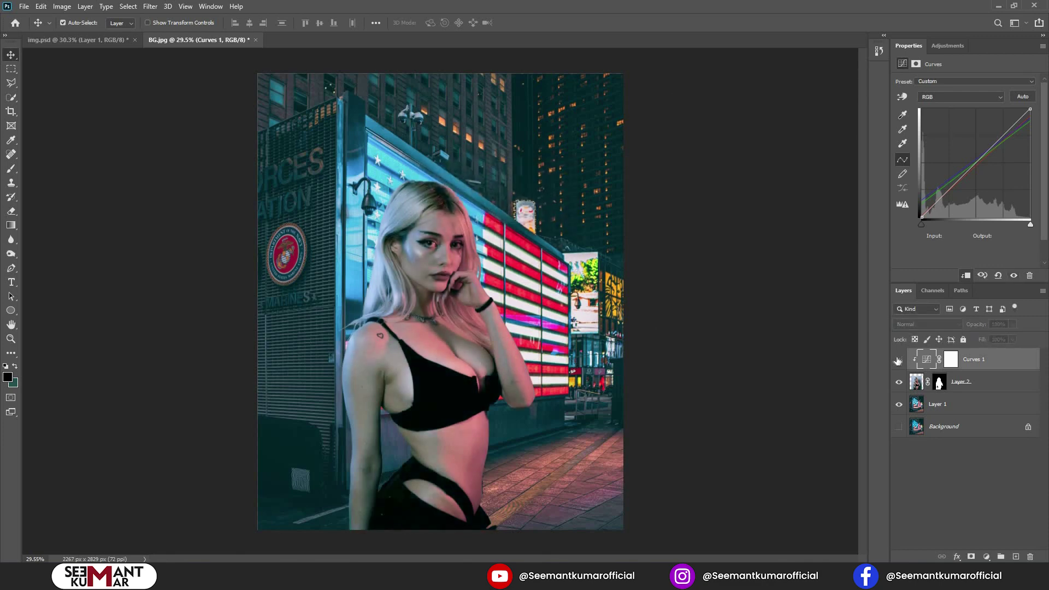
{"action": "left_click", "coordinate": [898, 359]}
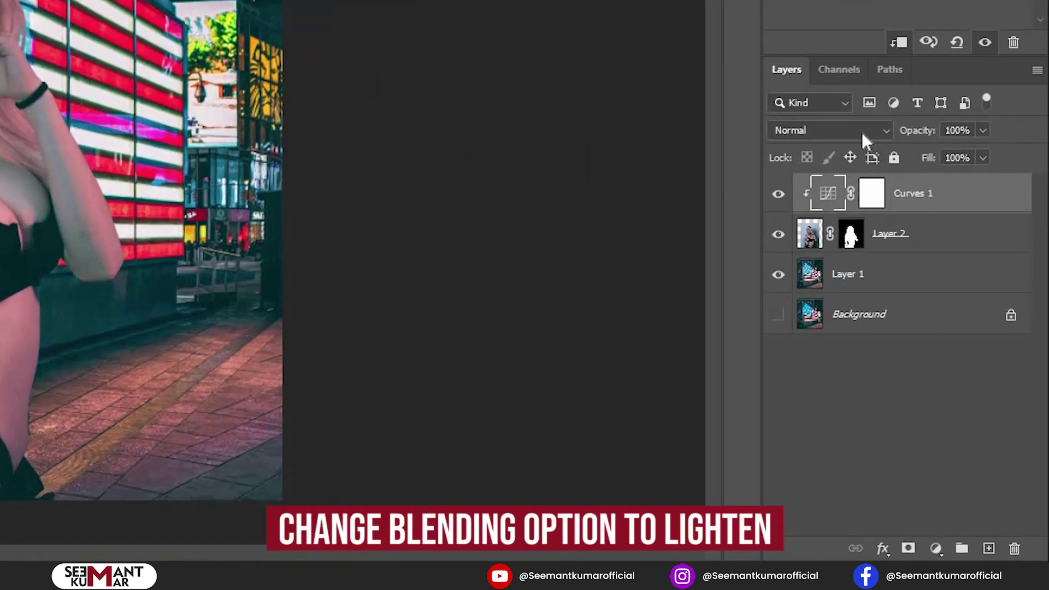
{"action": "left_click", "coordinate": [862, 134]}
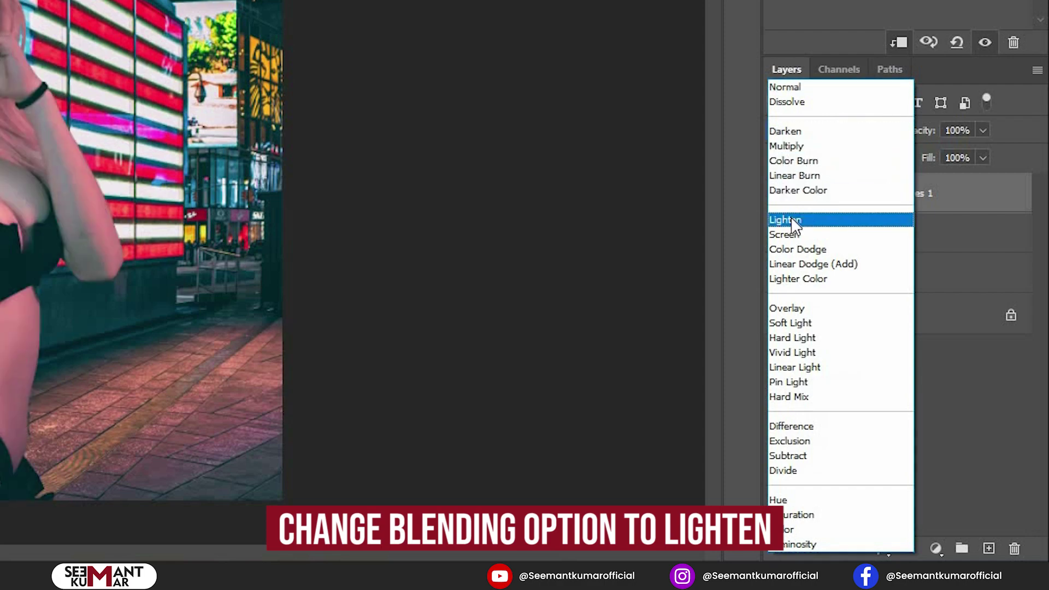
{"action": "left_click", "coordinate": [794, 222]}
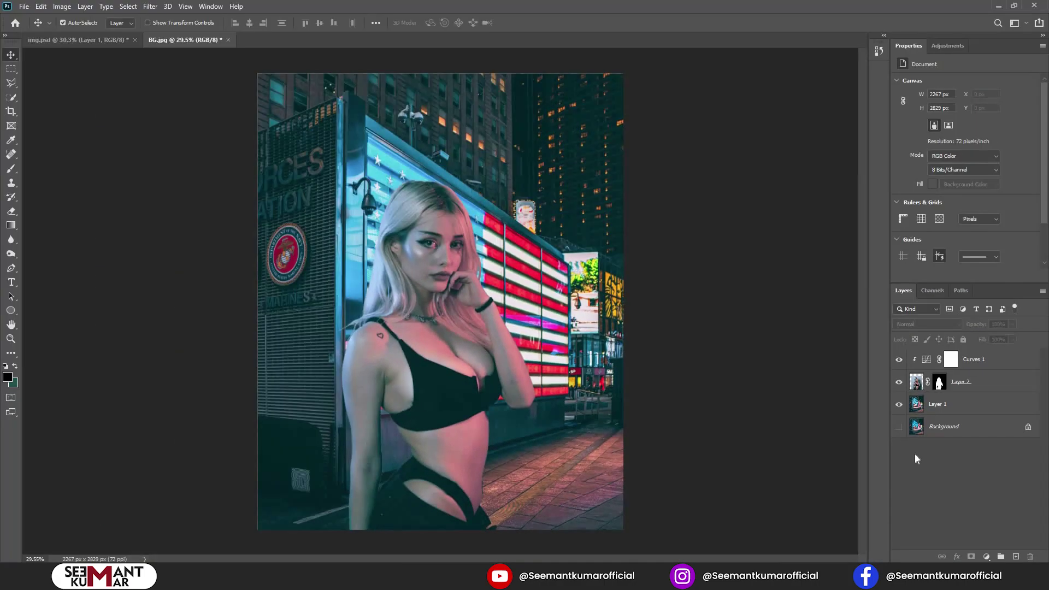
Preview the Lighten effect and set the Curves 1 layer's opacity to 95%.
{"action": "left_click", "coordinate": [900, 362]}
{"action": "left_click", "coordinate": [901, 363]}
{"action": "scroll", "coordinate": [640, 391], "scroll_direction": "up", "scroll_amount": 1}
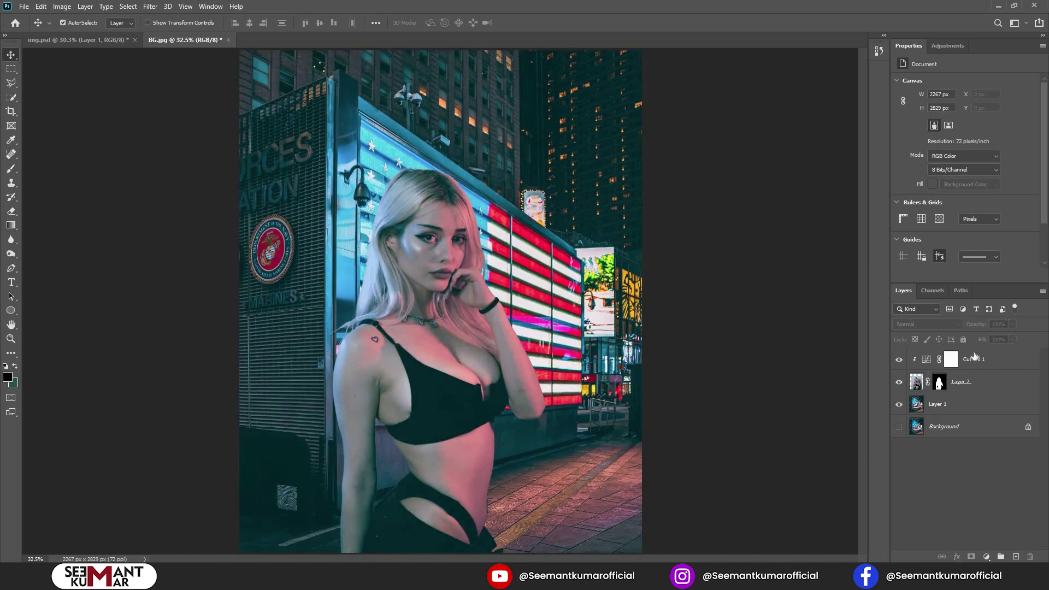
{"action": "left_click", "coordinate": [1002, 364]}
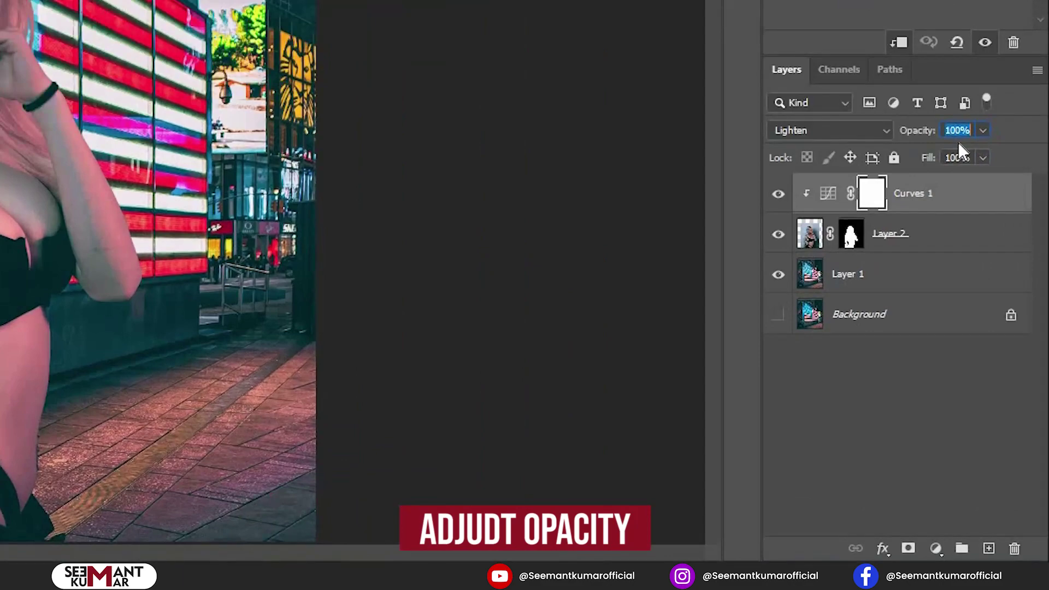
{"action": "type", "text": "95"}
{"action": "key", "text": "Return"}
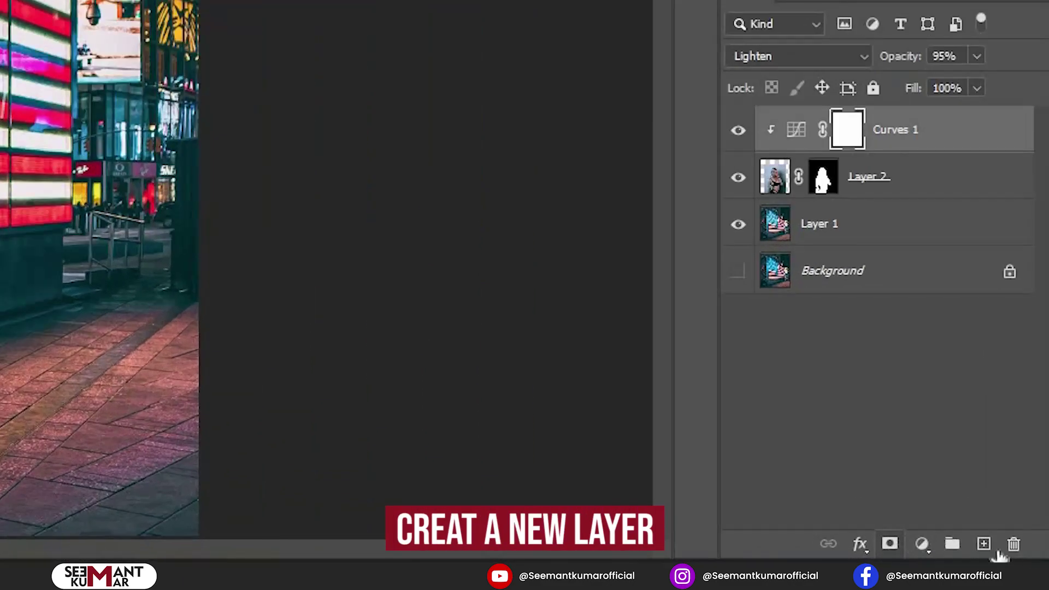
Create a new empty layer and place it between Curves 1 and Layer 2, clipped to Layer 2.
{"action": "left_click", "coordinate": [984, 543]}
{"action": "left_click_drag", "start_coordinate": [902, 146], "coordinate": [905, 202]}
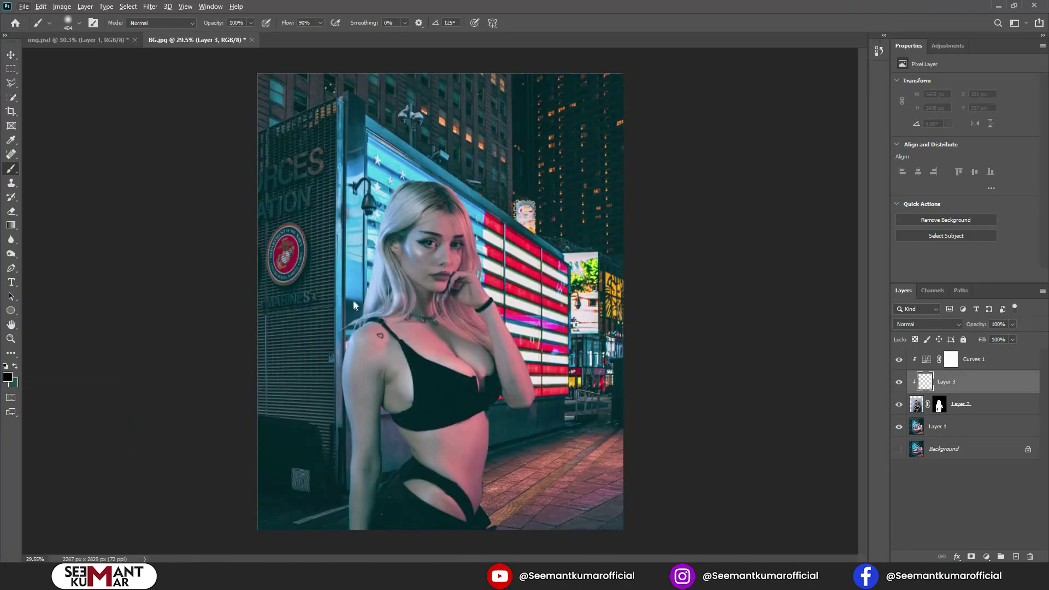
Sample dark teal 043035 from the background and paint the woman's lower body from the dark wall side with a soft brush of about 1917 px.
{"action": "mouse_move", "coordinate": [356, 301]}
{"action": "left_mouse_down"}
{"action": "mouse_move", "coordinate": [413, 309]}
{"action": "mouse_move", "coordinate": [389, 319]}
{"action": "mouse_move", "coordinate": [421, 307]}
{"action": "left_mouse_up"}
{"action": "left_click", "coordinate": [310, 425], "text": "alt"}
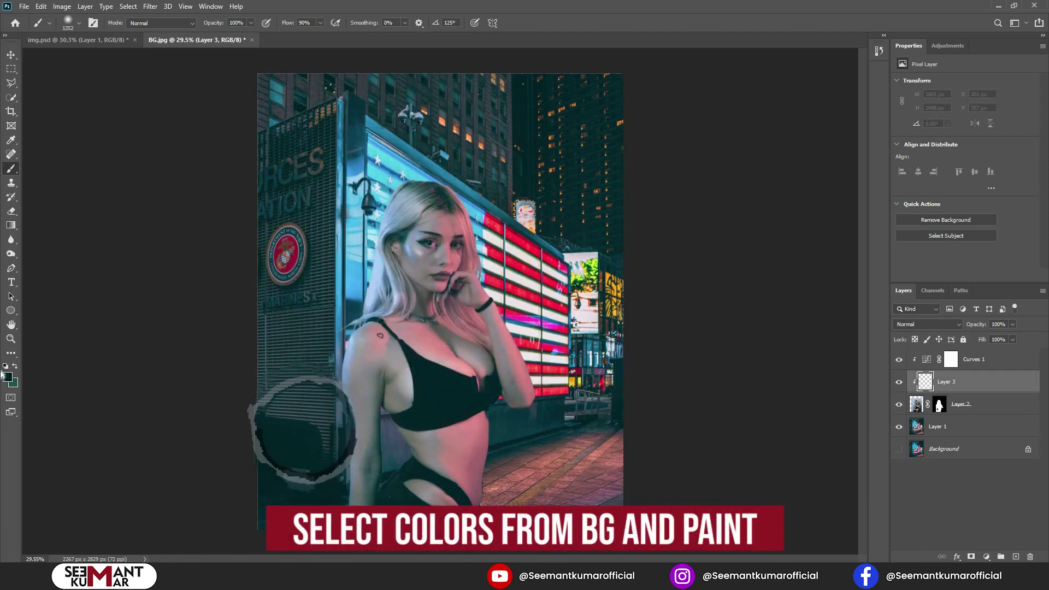
{"action": "left_click", "coordinate": [7, 376]}
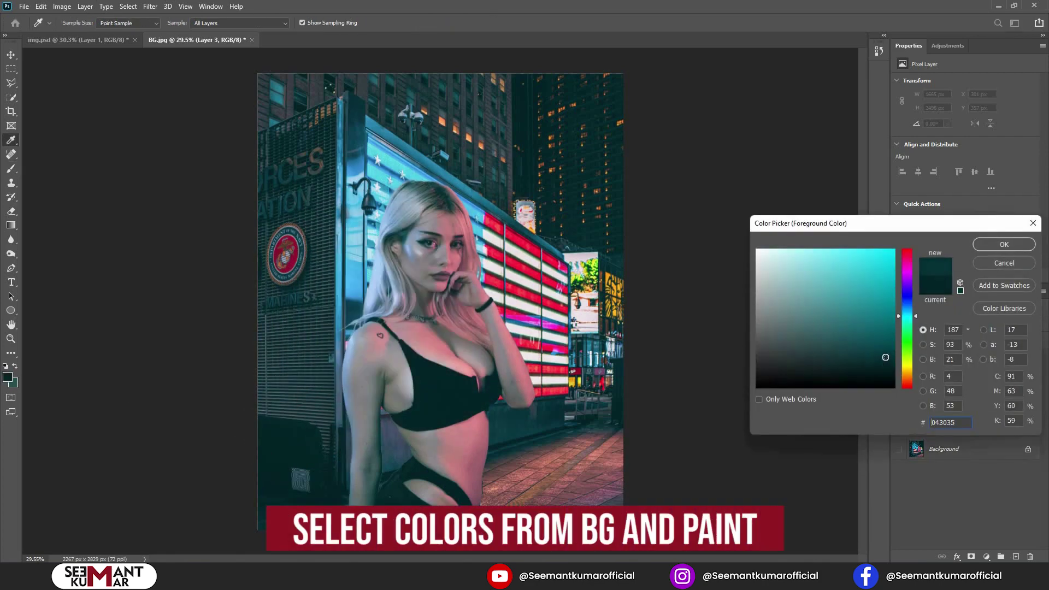
{"action": "left_click", "coordinate": [1003, 249]}
{"action": "scroll", "coordinate": [349, 334], "scroll_direction": "down", "scroll_amount": 2}
{"action": "left_click_drag", "start_coordinate": [322, 346], "coordinate": [358, 346]}
{"action": "left_click", "coordinate": [290, 423]}
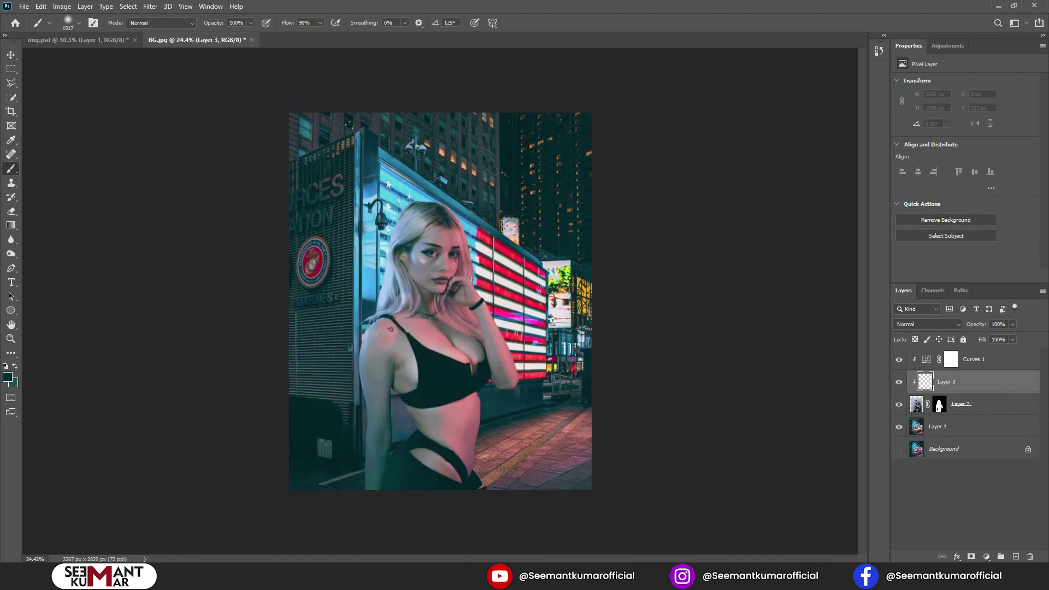
Set the blend mode of the painted shadow layer, Layer 3, to Multiply.
{"action": "left_click", "coordinate": [11, 58]}
{"action": "scroll", "coordinate": [440, 246], "scroll_direction": "up", "scroll_amount": 1}
{"action": "left_click", "coordinate": [941, 322]}
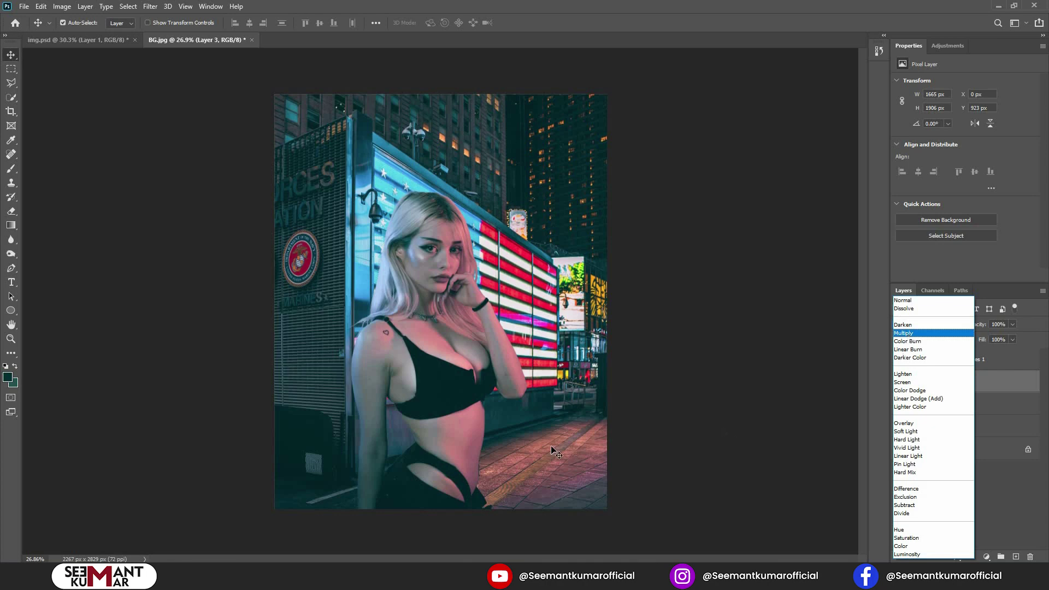
{"action": "key", "text": "Return"}
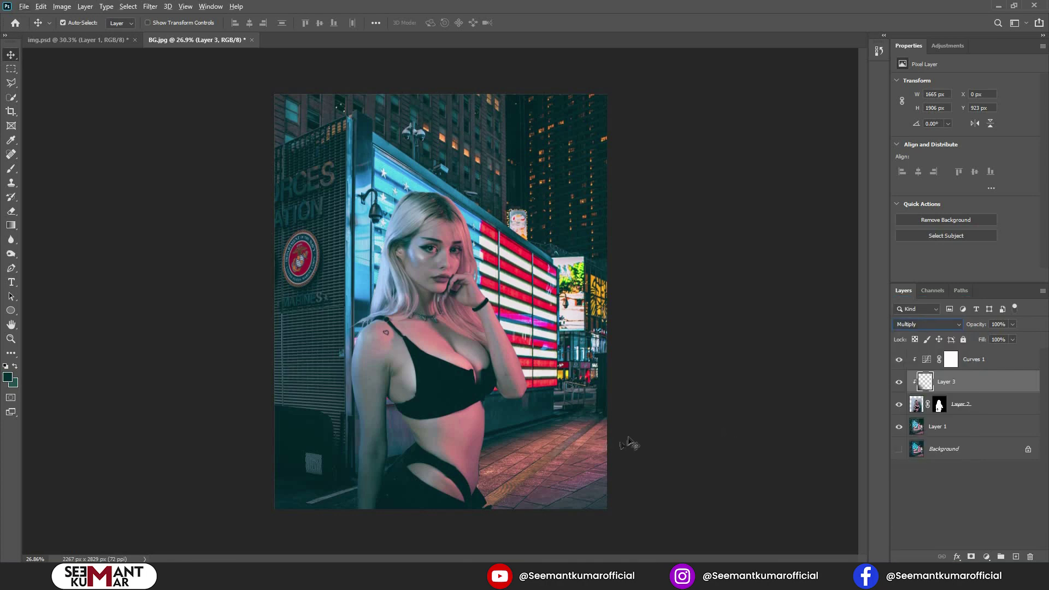
{"action": "left_click", "coordinate": [678, 446]}
Check the image with and without Layer 3 and set its opacity to 80%.
{"action": "scroll", "coordinate": [683, 445], "scroll_direction": "up", "scroll_amount": 2}
{"action": "left_click", "coordinate": [899, 382]}
{"action": "left_click", "coordinate": [899, 383]}
{"action": "left_click", "coordinate": [957, 384]}
{"action": "type", "text": "80"}
{"action": "key", "text": "Return"}
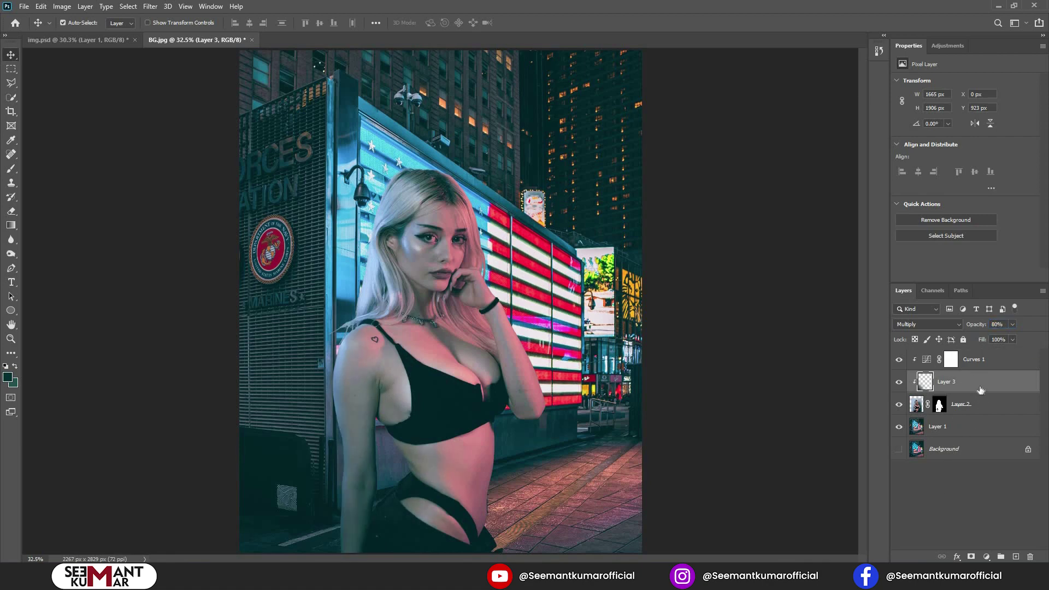
Return to the Brush tool and reduce its size to about 1060 px.
{"action": "key", "text": "b"}
{"action": "left_click_drag", "start_coordinate": [602, 255], "coordinate": [532, 255]}
{"action": "left_click_drag", "start_coordinate": [318, 282], "coordinate": [279, 282]}
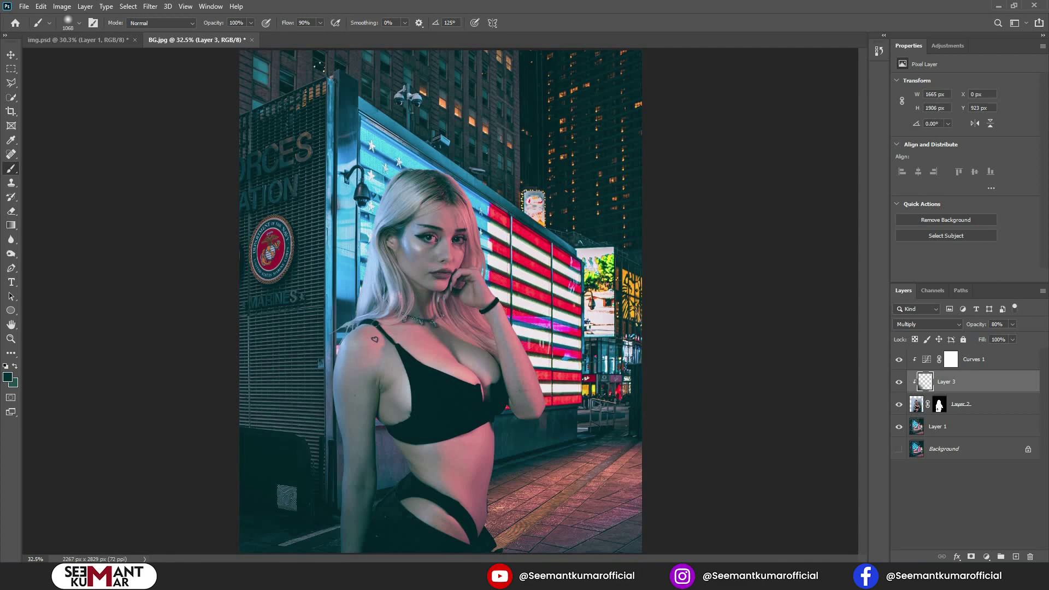
{"action": "scroll", "coordinate": [441, 301], "scroll_direction": "down", "scroll_amount": 3}
{"action": "scroll", "coordinate": [440, 301], "scroll_direction": "up", "scroll_amount": 2}
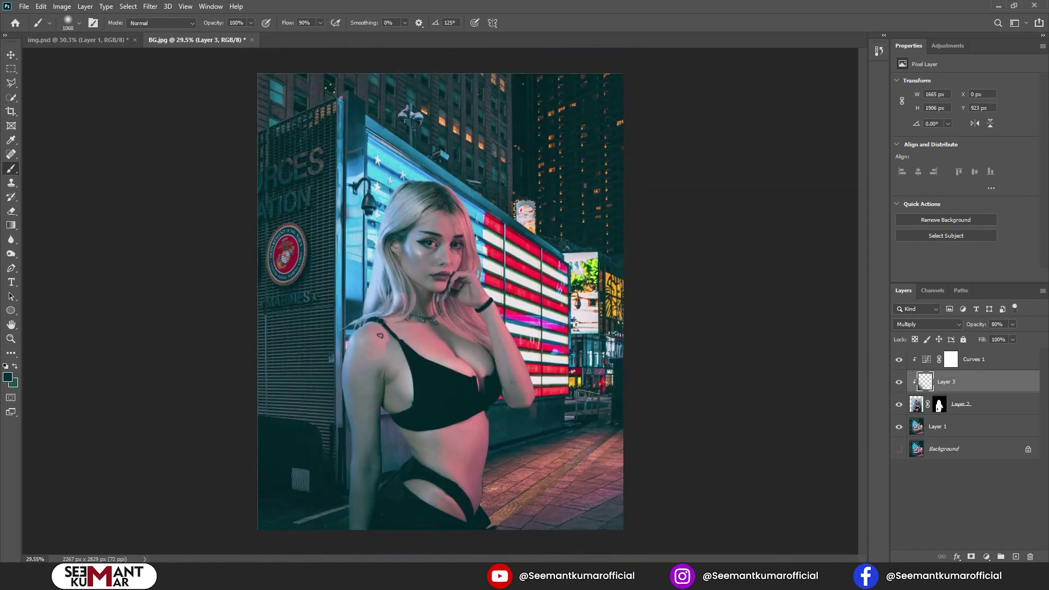
{"action": "scroll", "coordinate": [441, 302], "scroll_direction": "down", "scroll_amount": 1}
{"action": "scroll", "coordinate": [441, 301], "scroll_direction": "up", "scroll_amount": 1}
Add a new layer above the painted shadow layer and sample the bright red of the flag billboard as the foreground color.
{"action": "left_click", "coordinate": [1016, 556]}
{"action": "left_click", "coordinate": [543, 298], "text": "alt"}
{"action": "scroll", "coordinate": [543, 299], "scroll_direction": "up", "scroll_amount": 3}
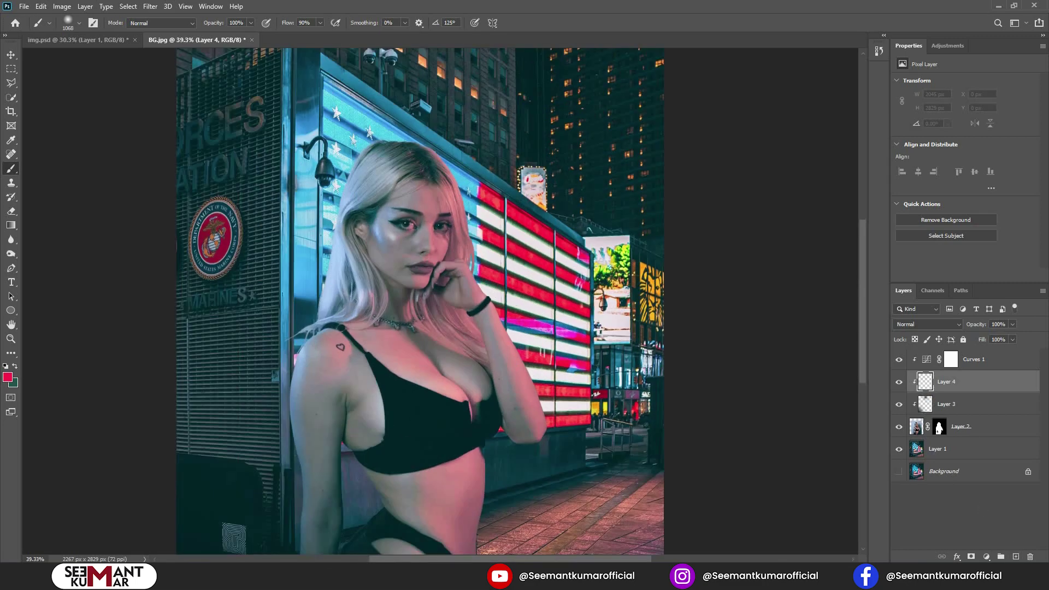
{"action": "right_click", "coordinate": [585, 335], "text": "alt"}
{"action": "left_click_drag", "start_coordinate": [585, 334], "coordinate": [665, 441]}
{"action": "key", "text": "ctrl+z"}
{"action": "left_click_drag", "start_coordinate": [559, 291], "coordinate": [628, 475]}
{"action": "key", "text": "ctrl+z"}
Paint soft red light along the woman's raised arm on the billboard side with a brush of about 662 px.
{"action": "scroll", "coordinate": [522, 220], "scroll_direction": "up", "scroll_amount": 5}
{"action": "right_click", "coordinate": [501, 204], "text": "alt"}
{"action": "scroll", "coordinate": [543, 178], "scroll_direction": "down", "scroll_amount": 3}
{"action": "left_click_drag", "start_coordinate": [542, 178], "coordinate": [490, 96]}
{"action": "scroll", "coordinate": [489, 96], "scroll_direction": "up", "scroll_amount": 1}
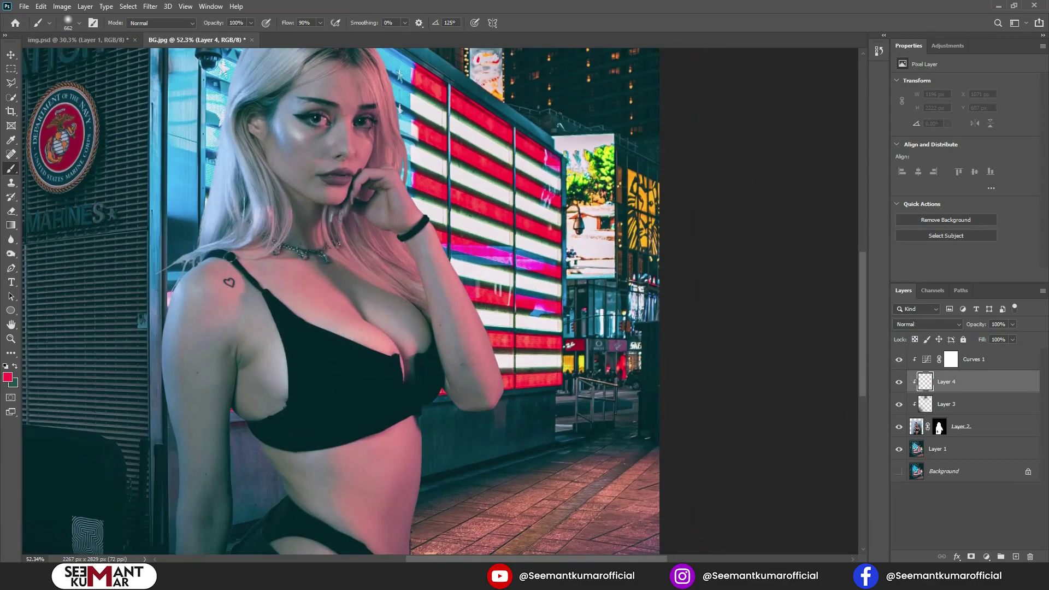
{"action": "left_click_drag", "start_coordinate": [500, 222], "coordinate": [538, 421]}
Strengthen the red light along the edge of the raised forearm and elbow with a smaller brush of about 130 px.
{"action": "scroll", "coordinate": [534, 306], "scroll_direction": "up", "scroll_amount": 3}
{"action": "right_click", "coordinate": [498, 257], "text": "alt"}
{"action": "scroll", "coordinate": [477, 221], "scroll_direction": "up", "scroll_amount": 3}
{"action": "right_click", "coordinate": [460, 224], "text": "alt"}
{"action": "scroll", "coordinate": [454, 328], "scroll_direction": "up", "scroll_amount": 4}
{"action": "left_click_drag", "start_coordinate": [464, 355], "coordinate": [453, 164]}
{"action": "scroll", "coordinate": [553, 349], "scroll_direction": "down", "scroll_amount": 7}
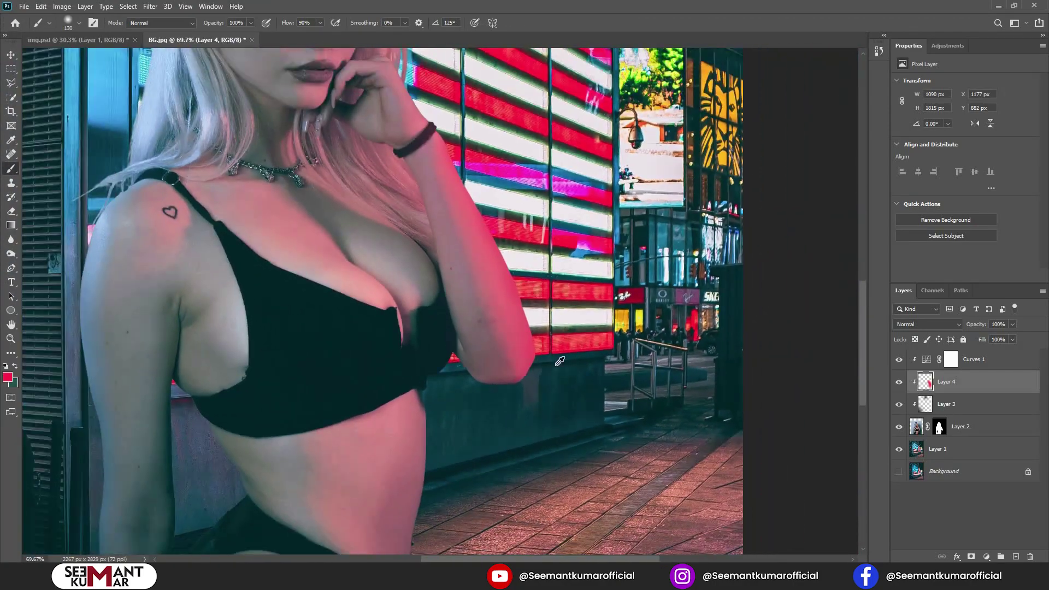
Set the brush to about 210 px and examine the red light on the arm, hand and face.
{"action": "scroll", "coordinate": [563, 358], "scroll_direction": "down", "scroll_amount": 1}
{"action": "scroll", "coordinate": [571, 368], "scroll_direction": "up", "scroll_amount": 1}
{"action": "right_click", "coordinate": [573, 368], "text": "alt"}
{"action": "scroll", "coordinate": [519, 390], "scroll_direction": "down", "scroll_amount": 1}
{"action": "scroll", "coordinate": [510, 394], "scroll_direction": "up", "scroll_amount": 2}
{"action": "scroll", "coordinate": [500, 317], "scroll_direction": "down", "scroll_amount": 2}
{"action": "left_click_drag", "start_coordinate": [498, 307], "coordinate": [604, 552]}
{"action": "scroll", "coordinate": [597, 274], "scroll_direction": "down", "scroll_amount": 7}
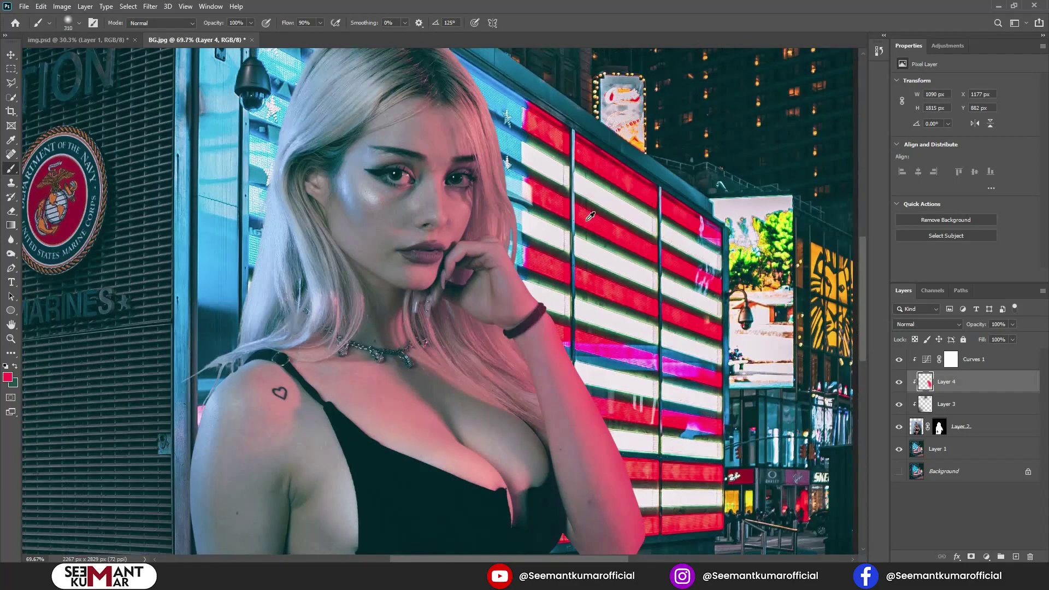
{"action": "left_click_drag", "start_coordinate": [595, 274], "coordinate": [560, 215]}
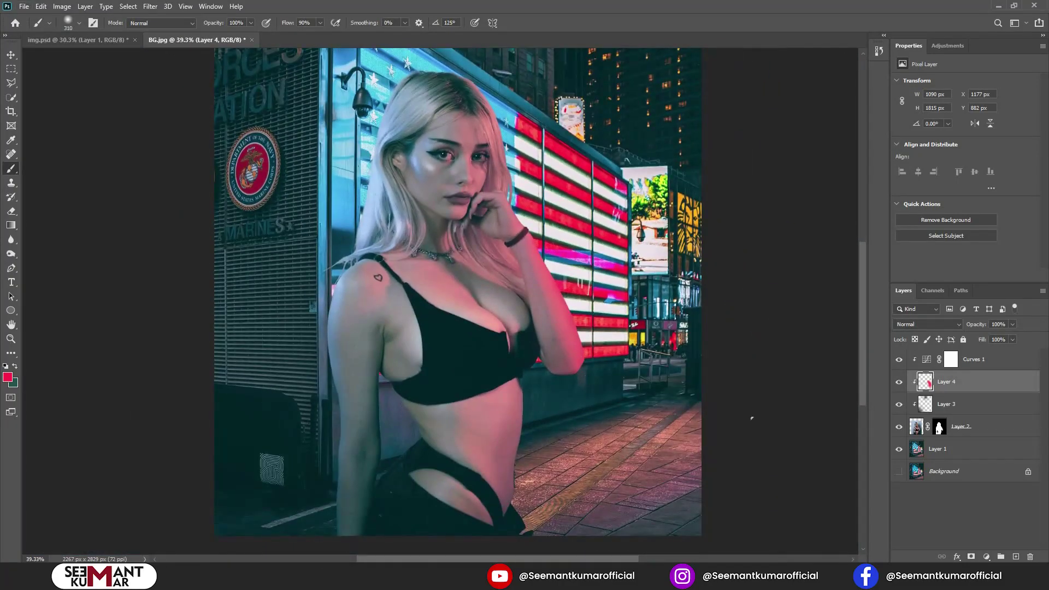
{"action": "scroll", "coordinate": [752, 419], "scroll_direction": "down", "scroll_amount": 1}
Add a new layer above Layer 4 and sample bright cyan from the lit billboard as the foreground color.
{"action": "left_click", "coordinate": [1016, 557]}
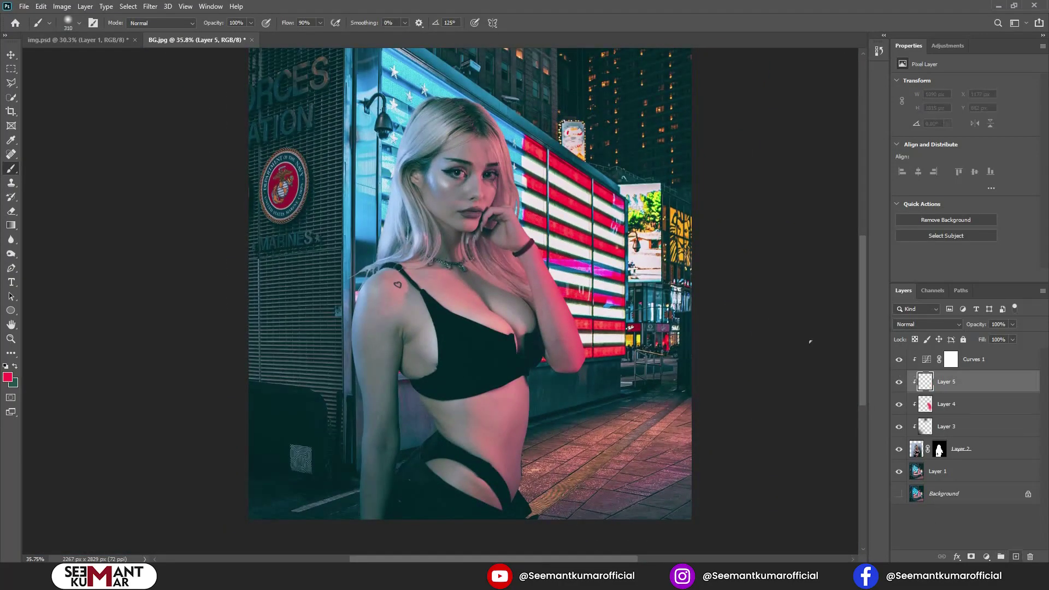
{"action": "scroll", "coordinate": [400, 102], "scroll_direction": "up", "scroll_amount": 3}
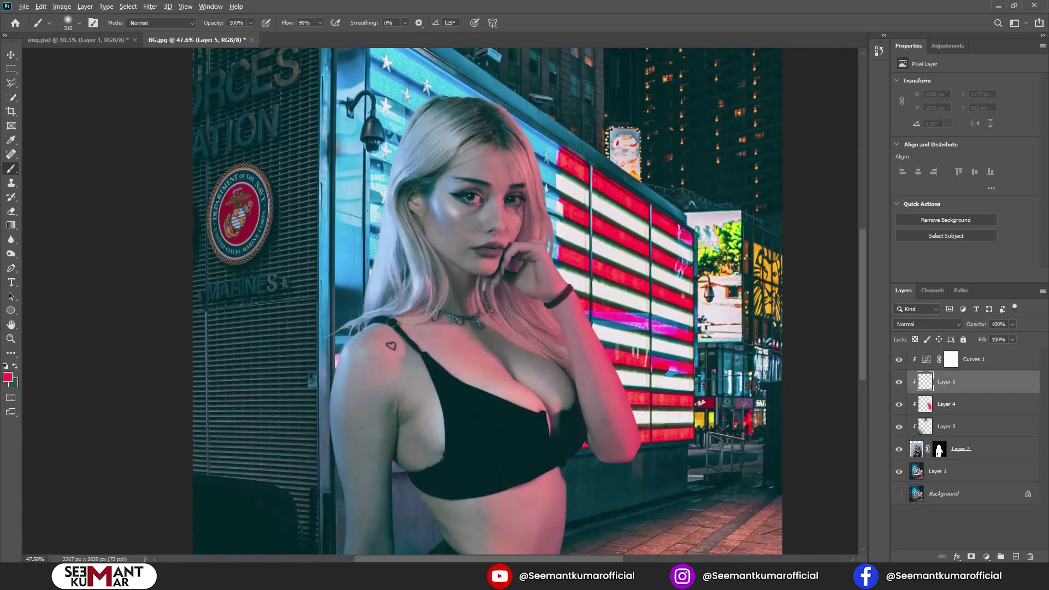
{"action": "left_click_drag", "start_coordinate": [332, 198], "coordinate": [370, 198]}
{"action": "mouse_move", "coordinate": [324, 233]}
{"action": "left_mouse_down"}
{"action": "mouse_move", "coordinate": [349, 245]}
{"action": "mouse_move", "coordinate": [348, 194]}
{"action": "mouse_move", "coordinate": [368, 131]}
{"action": "mouse_move", "coordinate": [329, 226]}
{"action": "left_mouse_up"}
Paint soft cyan light over the woman's hair, shoulder and arm on the wall side with a brush of about 806 px.
{"action": "left_click_drag", "start_coordinate": [311, 214], "coordinate": [306, 388]}
{"action": "left_click_drag", "start_coordinate": [320, 200], "coordinate": [315, 404]}
{"action": "mouse_move", "coordinate": [332, 171]}
{"action": "left_mouse_down"}
{"action": "mouse_move", "coordinate": [343, 327]}
{"action": "mouse_move", "coordinate": [407, 202]}
{"action": "mouse_move", "coordinate": [368, 344]}
{"action": "left_mouse_up"}
{"action": "scroll", "coordinate": [343, 327], "scroll_direction": "up", "scroll_amount": 1}
{"action": "mouse_move", "coordinate": [383, 328]}
{"action": "left_mouse_down"}
{"action": "mouse_move", "coordinate": [445, 229]}
{"action": "mouse_move", "coordinate": [445, 204]}
{"action": "left_mouse_up"}
{"action": "scroll", "coordinate": [539, 306], "scroll_direction": "down", "scroll_amount": 2}
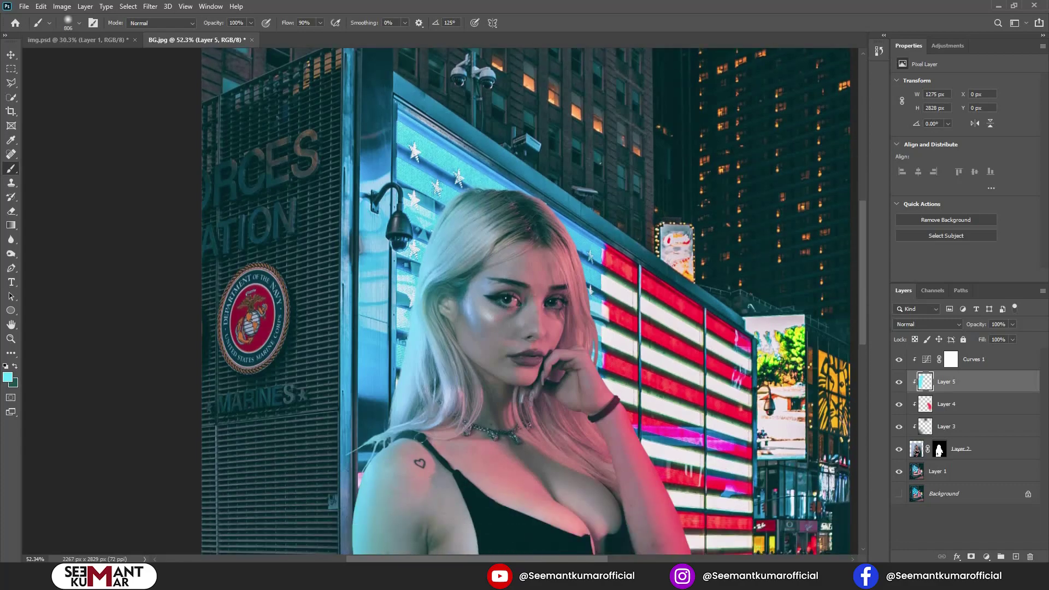
Add cyan light over the top and far edge of the hair with a brush of about 304 px.
{"action": "scroll", "coordinate": [546, 311], "scroll_direction": "up", "scroll_amount": 3}
{"action": "left_click_drag", "start_coordinate": [559, 311], "coordinate": [453, 304]}
{"action": "scroll", "coordinate": [615, 332], "scroll_direction": "up", "scroll_amount": 2}
{"action": "left_click_drag", "start_coordinate": [624, 335], "coordinate": [522, 331]}
{"action": "scroll", "coordinate": [634, 315], "scroll_direction": "up", "scroll_amount": 2}
{"action": "left_click_drag", "start_coordinate": [639, 240], "coordinate": [658, 366]}
{"action": "mouse_move", "coordinate": [688, 432]}
{"action": "left_mouse_down"}
{"action": "mouse_move", "coordinate": [651, 448]}
{"action": "mouse_move", "coordinate": [638, 434]}
{"action": "mouse_move", "coordinate": [636, 362]}
{"action": "left_mouse_up"}
{"action": "left_click_drag", "start_coordinate": [560, 354], "coordinate": [580, 538]}
{"action": "mouse_move", "coordinate": [494, 210]}
{"action": "left_mouse_down"}
{"action": "mouse_move", "coordinate": [527, 268]}
{"action": "mouse_move", "coordinate": [560, 212]}
{"action": "mouse_move", "coordinate": [560, 184]}
{"action": "left_mouse_up"}
{"action": "scroll", "coordinate": [560, 240], "scroll_direction": "down", "scroll_amount": 3}
{"action": "mouse_move", "coordinate": [511, 210]}
{"action": "left_mouse_down"}
{"action": "mouse_move", "coordinate": [550, 323]}
{"action": "mouse_move", "coordinate": [552, 286]}
{"action": "mouse_move", "coordinate": [558, 301]}
{"action": "mouse_move", "coordinate": [585, 396]}
{"action": "left_mouse_up"}
{"action": "scroll", "coordinate": [552, 286], "scroll_direction": "down", "scroll_amount": 1}
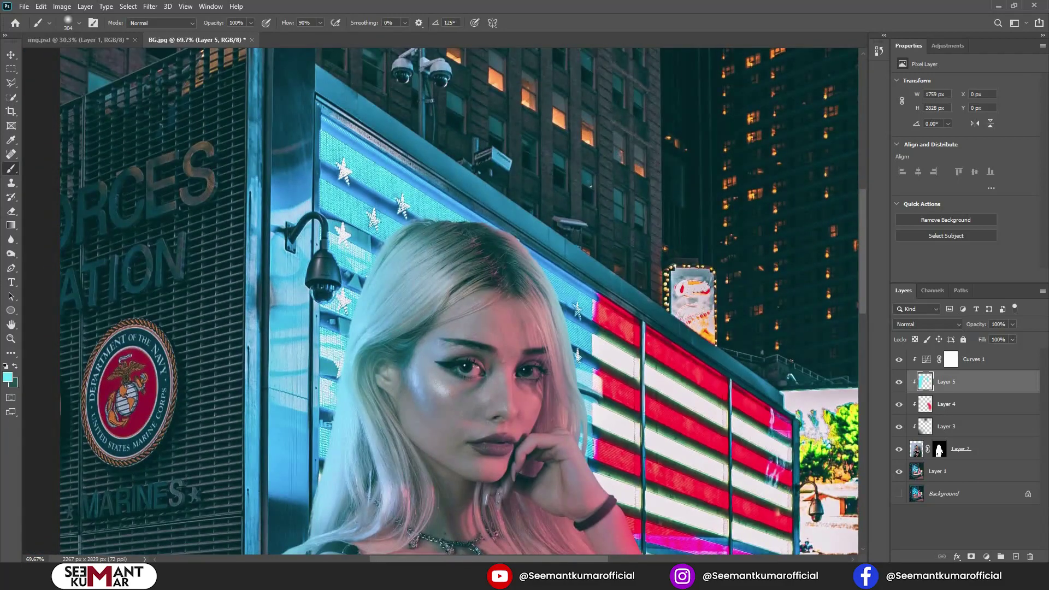
Paint a cyan rim light along the outer edge of the hair beside the street camera with a brush of about 83 px.
{"action": "scroll", "coordinate": [383, 208], "scroll_direction": "up", "scroll_amount": 8}
{"action": "mouse_move", "coordinate": [394, 217]}
{"action": "left_mouse_down"}
{"action": "mouse_move", "coordinate": [350, 218]}
{"action": "mouse_move", "coordinate": [381, 233]}
{"action": "left_mouse_up"}
{"action": "scroll", "coordinate": [403, 232], "scroll_direction": "up", "scroll_amount": 3}
{"action": "mouse_move", "coordinate": [458, 253]}
{"action": "left_mouse_down"}
{"action": "mouse_move", "coordinate": [488, 240]}
{"action": "mouse_move", "coordinate": [483, 269]}
{"action": "mouse_move", "coordinate": [560, 153]}
{"action": "left_mouse_up"}
{"action": "key", "text": "ctrl+z"}
{"action": "left_click_drag", "start_coordinate": [411, 263], "coordinate": [428, 232]}
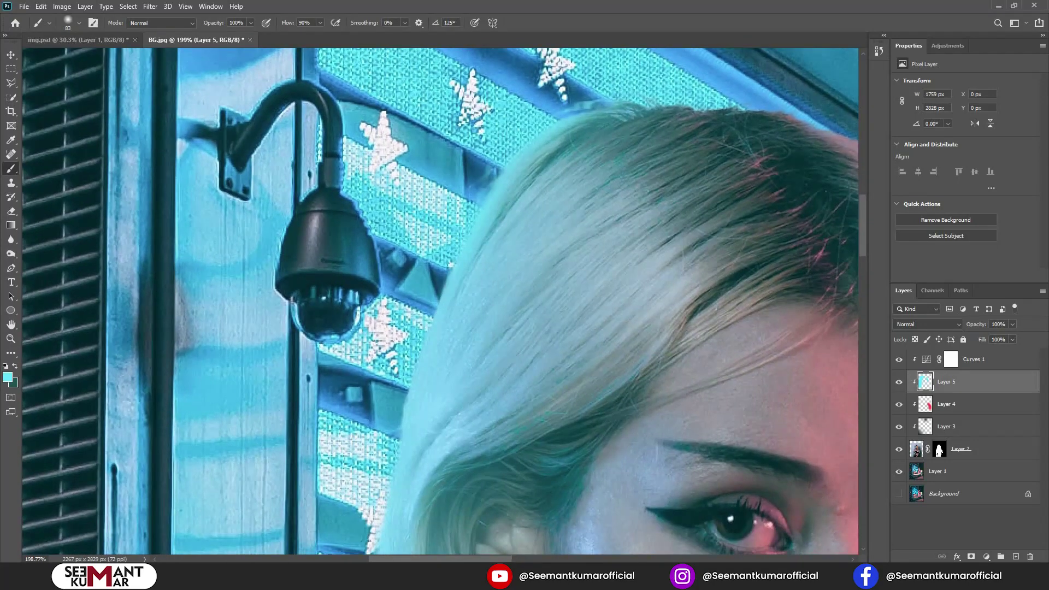
{"action": "left_click_drag", "start_coordinate": [431, 309], "coordinate": [476, 229]}
{"action": "left_click_drag", "start_coordinate": [437, 306], "coordinate": [491, 211]}
{"action": "left_click_drag", "start_coordinate": [462, 334], "coordinate": [493, 237]}
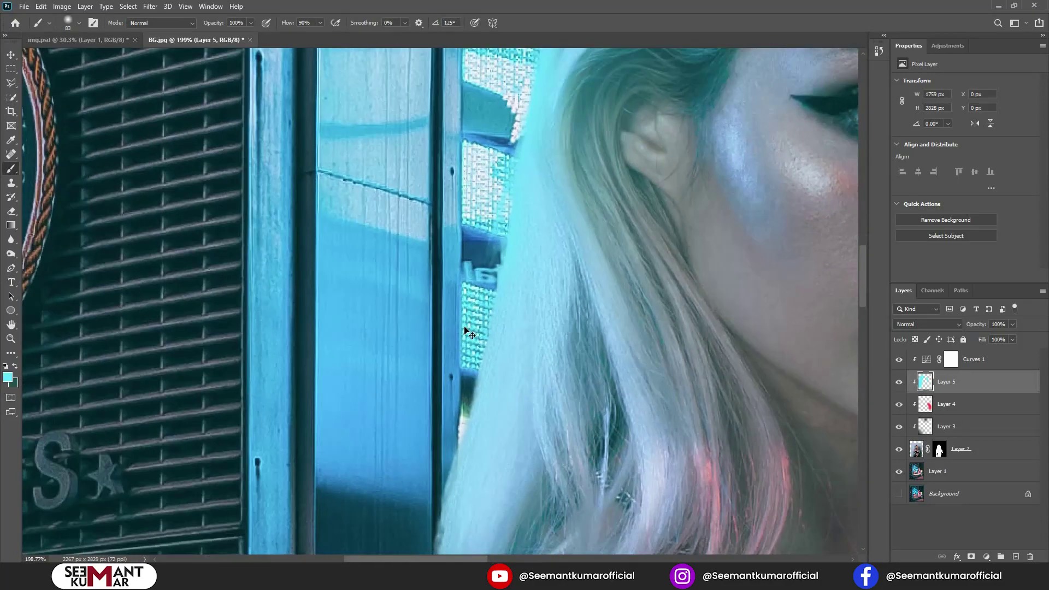
Extend the cyan rim light down the hair and around the head, using brush sizes of about 171 px and 106 px.
{"action": "mouse_move", "coordinate": [499, 181]}
{"action": "left_mouse_down"}
{"action": "mouse_move", "coordinate": [471, 273]}
{"action": "mouse_move", "coordinate": [497, 268]}
{"action": "left_mouse_up"}
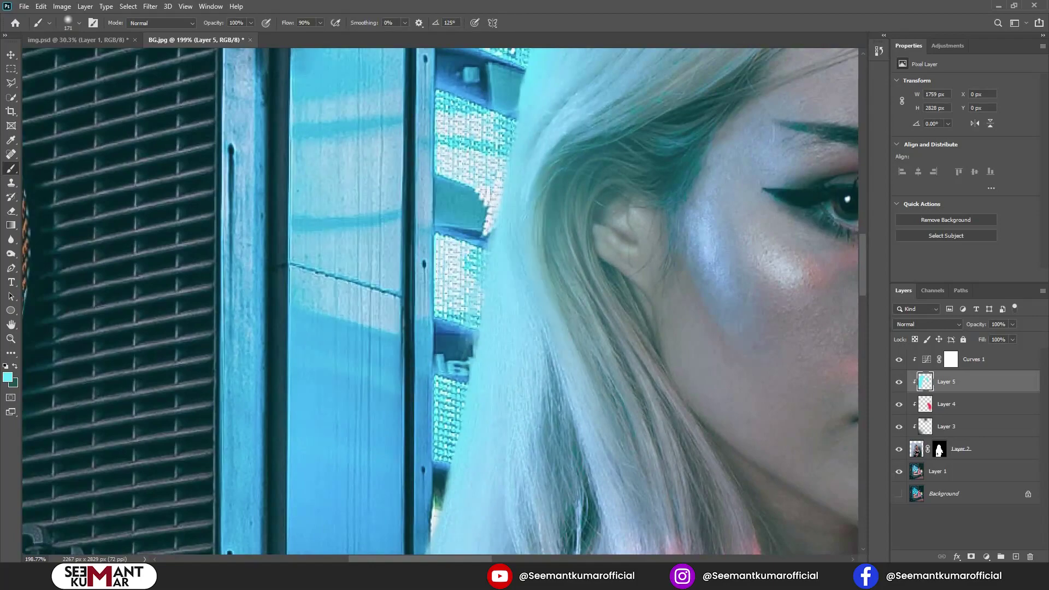
{"action": "scroll", "coordinate": [400, 324], "scroll_direction": "down", "scroll_amount": 6}
{"action": "left_click_drag", "start_coordinate": [394, 383], "coordinate": [386, 304]}
{"action": "scroll", "coordinate": [386, 304], "scroll_direction": "down", "scroll_amount": 5}
{"action": "mouse_move", "coordinate": [602, 196]}
{"action": "left_mouse_down"}
{"action": "mouse_move", "coordinate": [601, 234]}
{"action": "mouse_move", "coordinate": [519, 358]}
{"action": "left_mouse_up"}
{"action": "scroll", "coordinate": [547, 333], "scroll_direction": "up", "scroll_amount": 8}
{"action": "left_click_drag", "start_coordinate": [517, 259], "coordinate": [482, 259]}
{"action": "scroll", "coordinate": [504, 276], "scroll_direction": "up", "scroll_amount": 3}
{"action": "left_click_drag", "start_coordinate": [474, 201], "coordinate": [566, 372]}
{"action": "scroll", "coordinate": [601, 323], "scroll_direction": "down", "scroll_amount": 10}
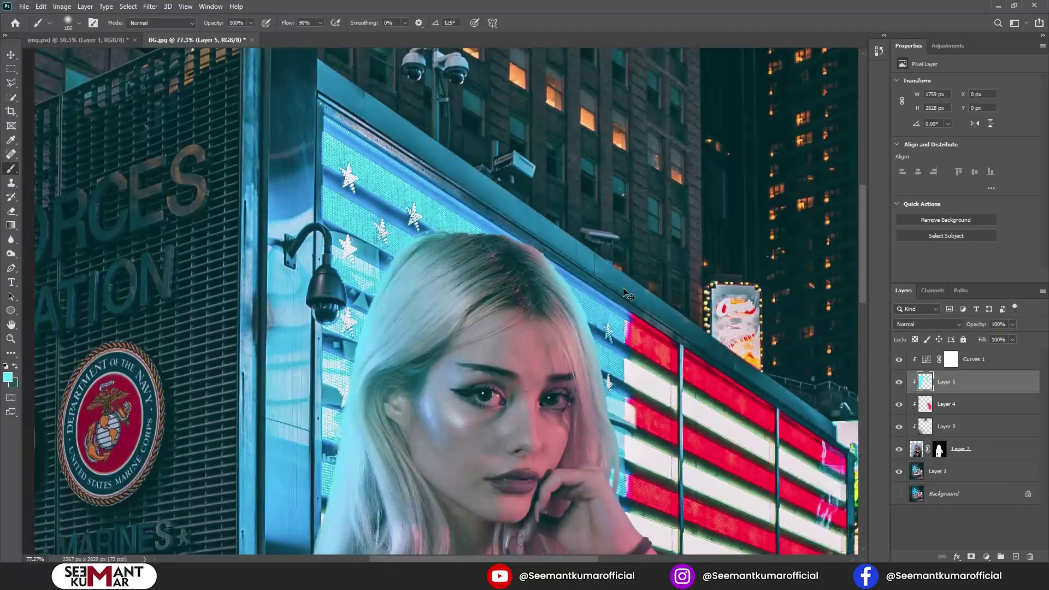
{"action": "left_click_drag", "start_coordinate": [570, 272], "coordinate": [576, 223]}
{"action": "key", "text": "ctrl+z"}
{"action": "scroll", "coordinate": [577, 222], "scroll_direction": "up", "scroll_amount": 11}
{"action": "left_click_drag", "start_coordinate": [557, 188], "coordinate": [586, 187]}
{"action": "left_click", "coordinate": [583, 243], "text": "alt"}
{"action": "left_click_drag", "start_coordinate": [547, 219], "coordinate": [606, 289]}
{"action": "key", "text": "ctrl+z"}
Sample a light blue from the billboard and paint the hair's edge next to it with a brush of about 306 px.
{"action": "left_click", "coordinate": [614, 307], "text": "alt"}
{"action": "left_click_drag", "start_coordinate": [580, 218], "coordinate": [660, 219]}
{"action": "left_click_drag", "start_coordinate": [583, 109], "coordinate": [475, 226]}
{"action": "scroll", "coordinate": [476, 225], "scroll_direction": "down", "scroll_amount": 20}
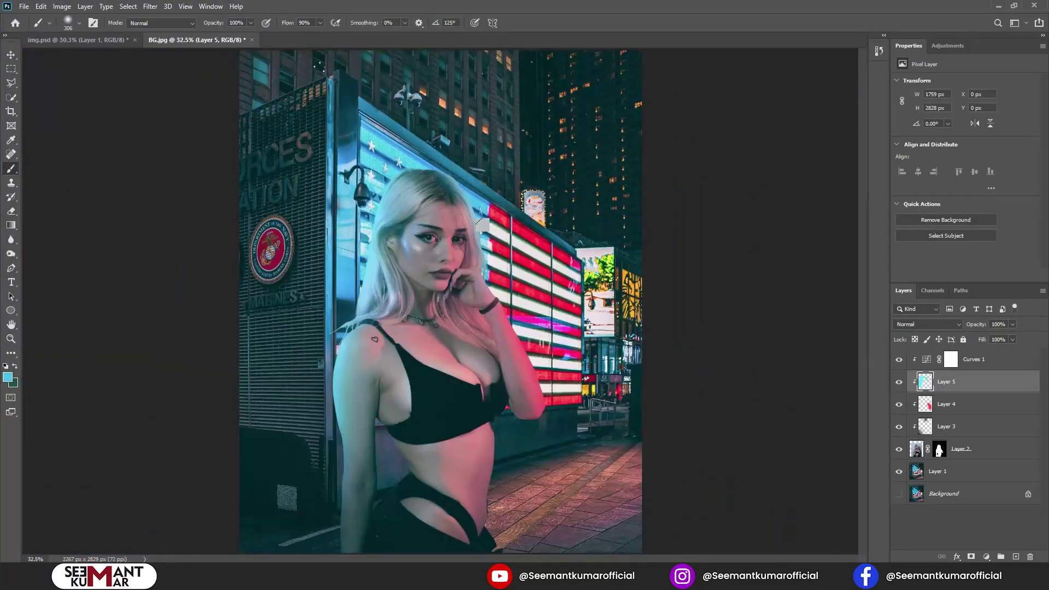
{"action": "scroll", "coordinate": [506, 245], "scroll_direction": "down", "scroll_amount": 1}
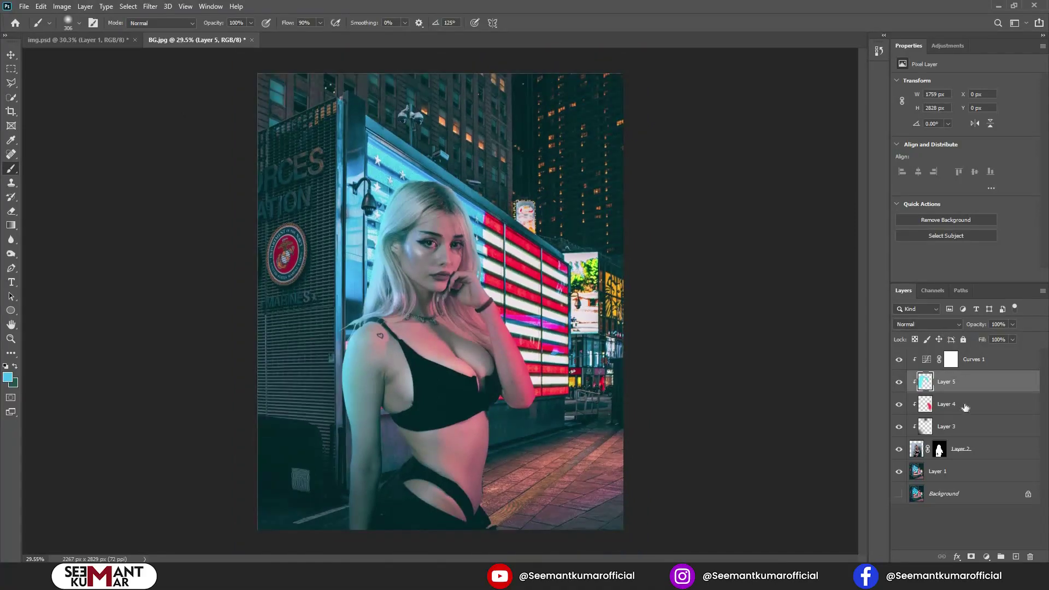
Set the blend mode of the red light layer, Layer 4, to Soft Light.
{"action": "left_click", "coordinate": [966, 406]}
{"action": "left_click", "coordinate": [933, 325]}
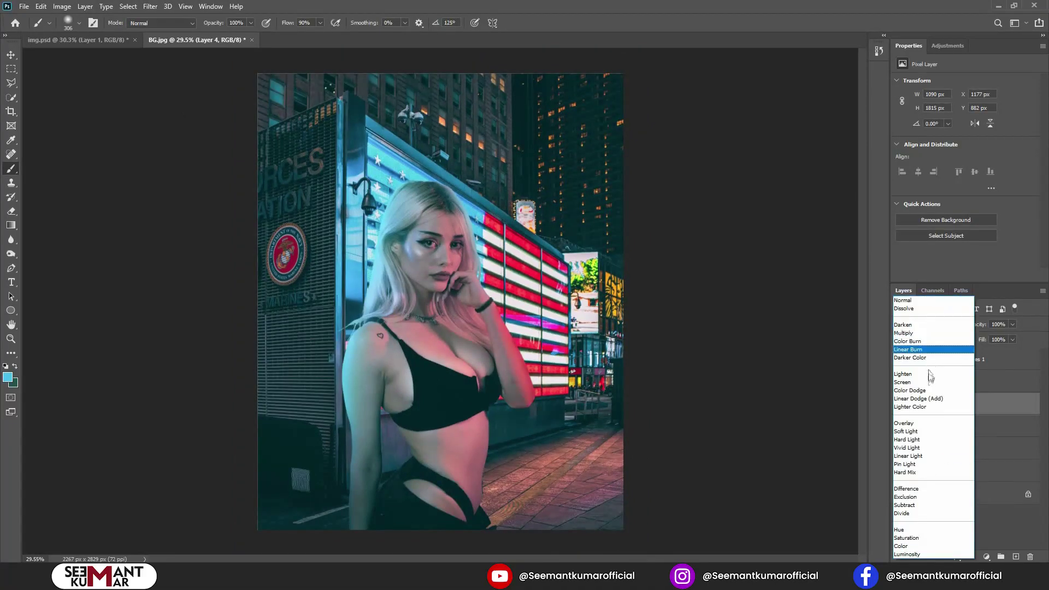
{"action": "left_click", "coordinate": [918, 432]}
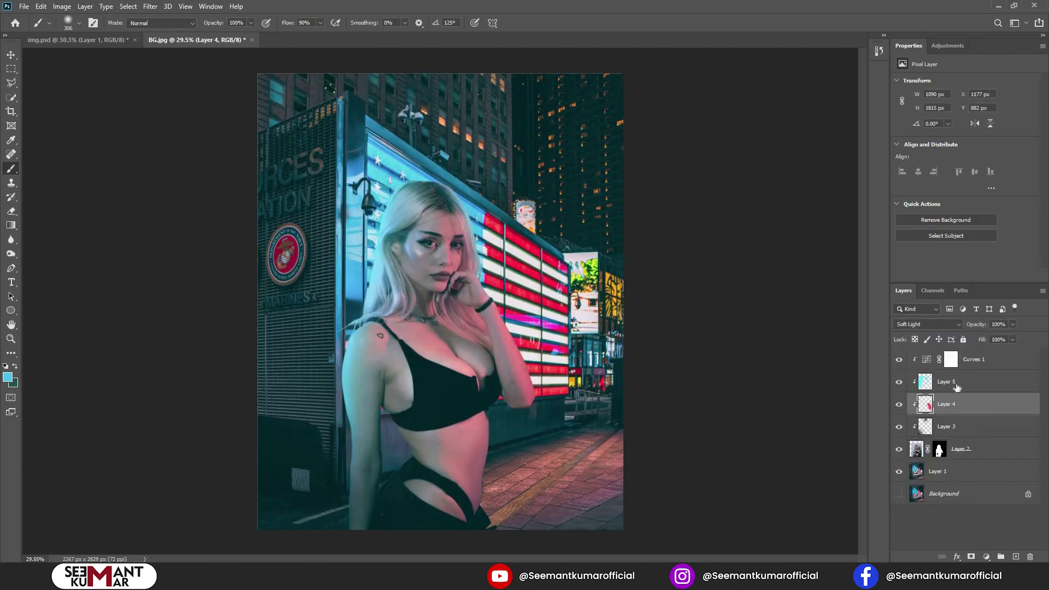
Set the blend mode of the cyan light layer, Layer 5, to Overlay and compare the image with and without it.
{"action": "left_click", "coordinate": [946, 382]}
{"action": "left_click", "coordinate": [917, 324]}
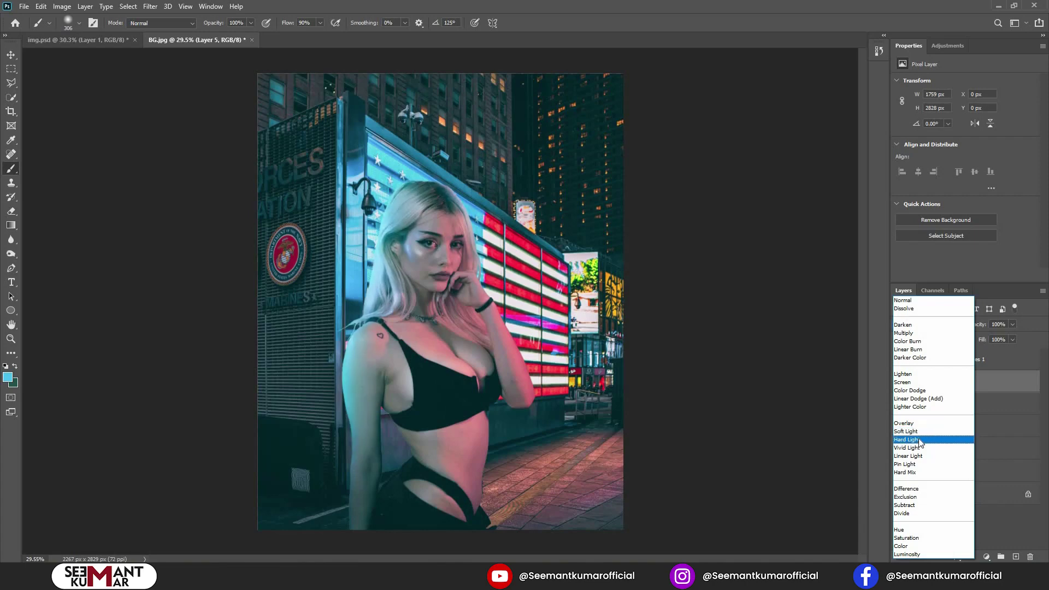
{"action": "left_click", "coordinate": [913, 425]}
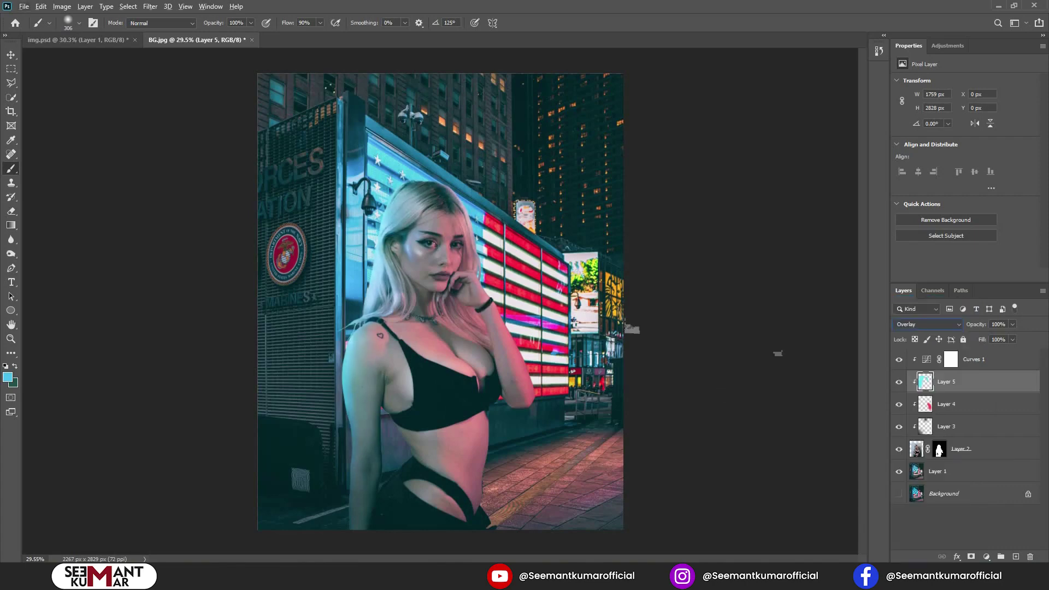
{"action": "left_click", "coordinate": [908, 326]}
{"action": "left_click", "coordinate": [909, 424]}
{"action": "left_click", "coordinate": [900, 382]}
{"action": "left_click", "coordinate": [900, 382]}
{"action": "left_click", "coordinate": [900, 382]}
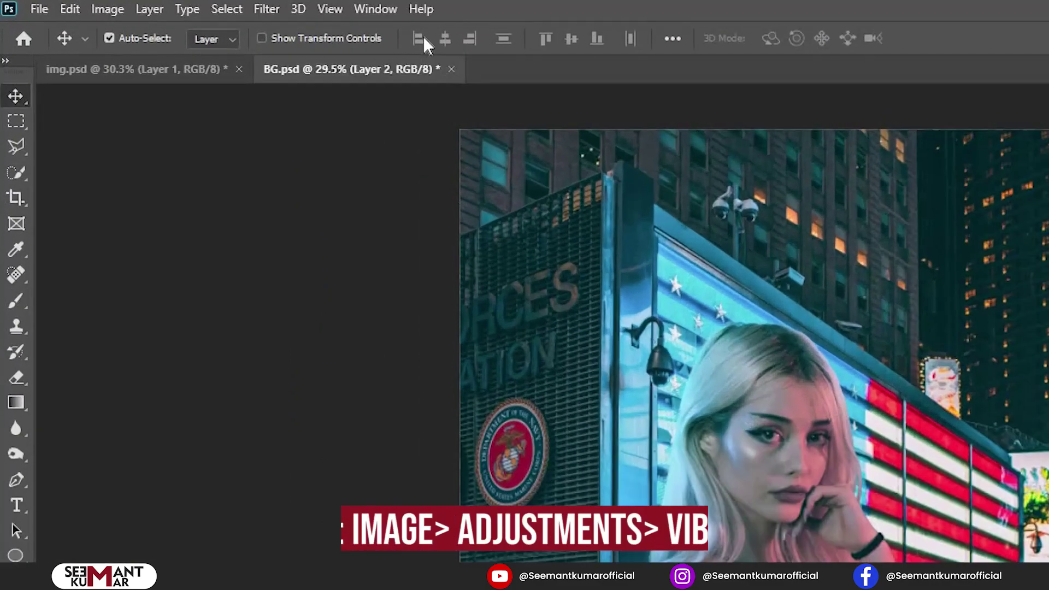
Apply a Vibrance adjustment to the woman's layer, Layer 2, with Vibrance +53 and Saturation +3.
{"action": "left_click", "coordinate": [108, 9]}
{"action": "mouse_move", "coordinate": [221, 60]}
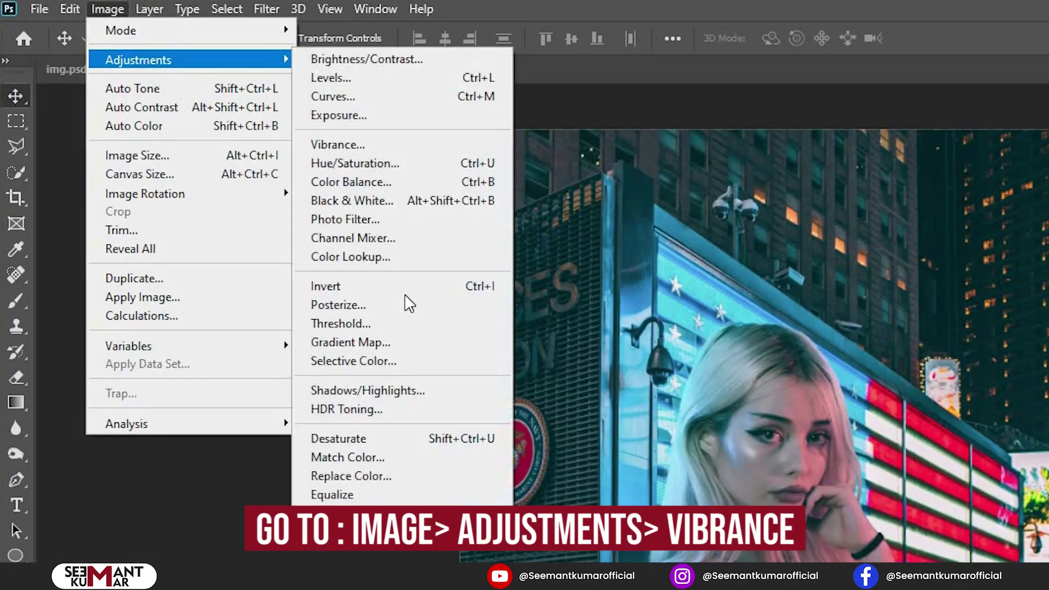
{"action": "left_click", "coordinate": [361, 143]}
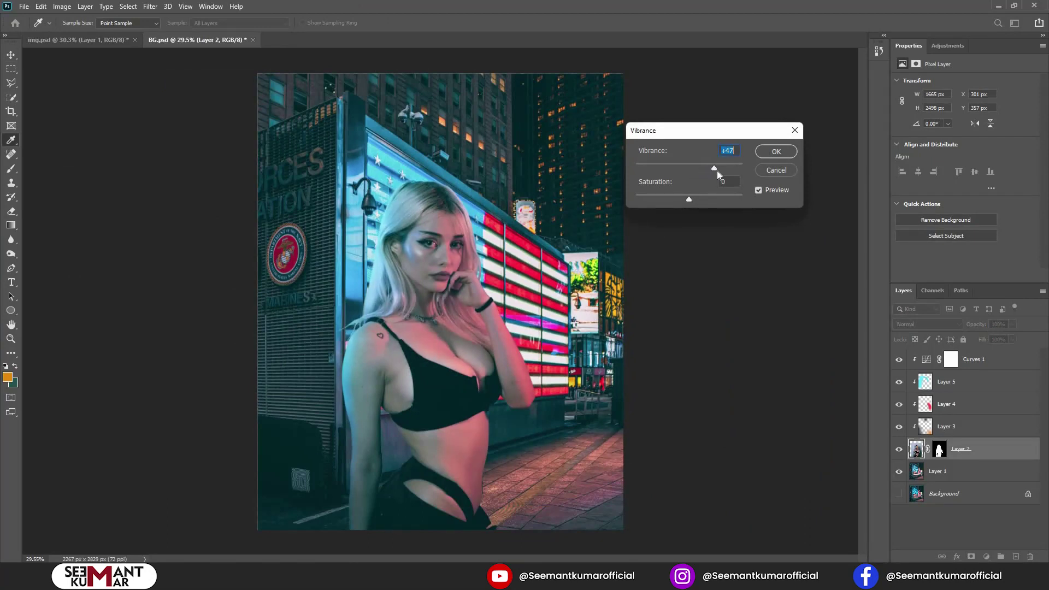
{"action": "left_click", "coordinate": [691, 199]}
{"action": "left_click_drag", "start_coordinate": [691, 198], "coordinate": [691, 200]}
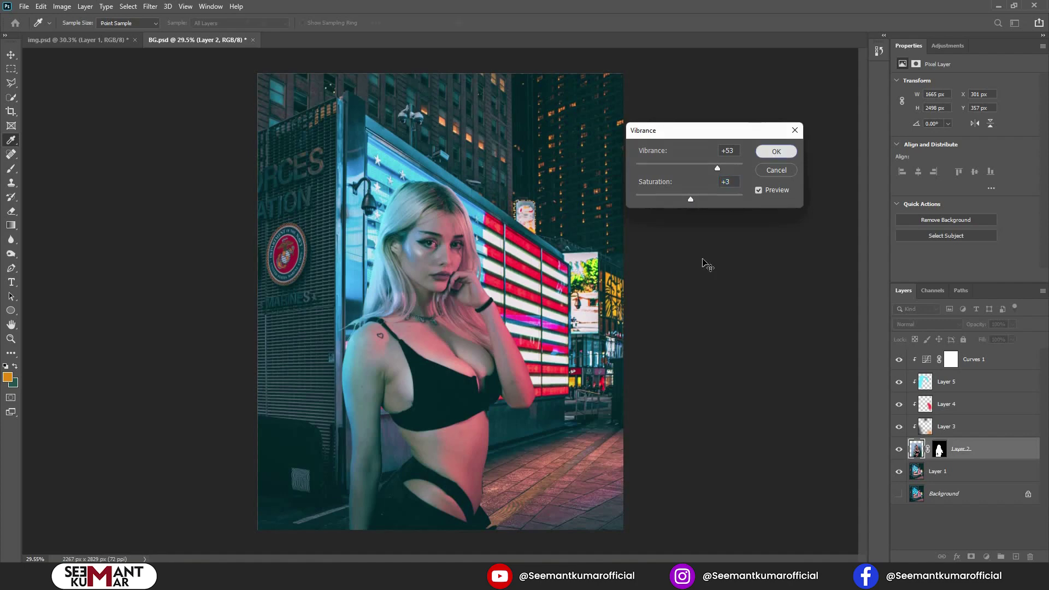
{"action": "left_click", "coordinate": [775, 153]}
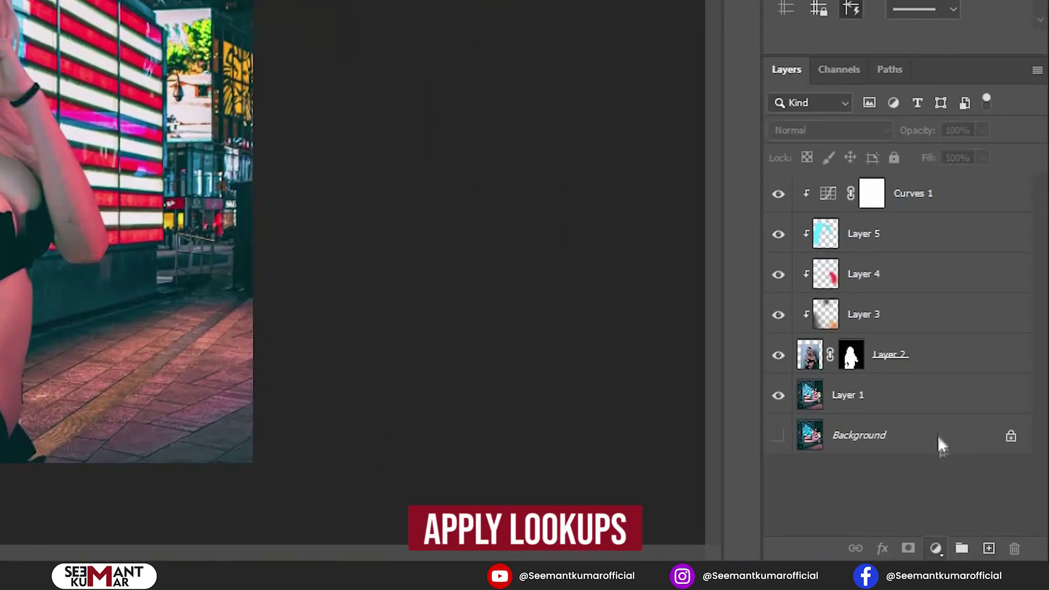
Add a Color Lookup adjustment layer on top of the stack with the 3DLUT file FoggyNight.3DL.
{"action": "left_click", "coordinate": [948, 551]}
{"action": "left_click", "coordinate": [954, 456]}
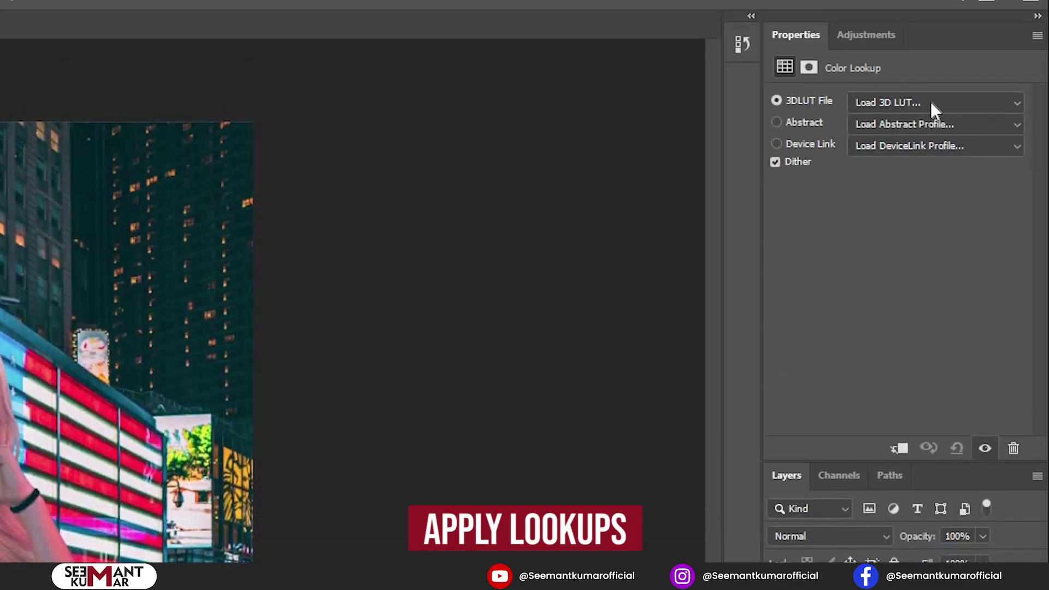
{"action": "left_click", "coordinate": [931, 100]}
{"action": "left_click", "coordinate": [850, 369]}
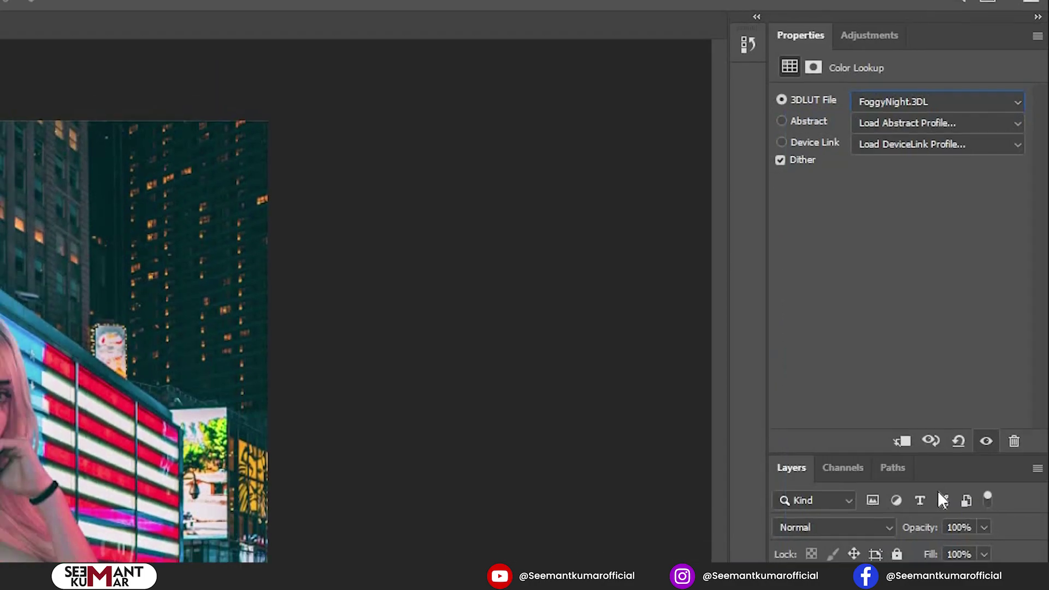
Set the FoggyNight lookup layer to Lighten at 70% opacity and compare the image with and without it.
{"action": "left_click", "coordinate": [937, 326]}
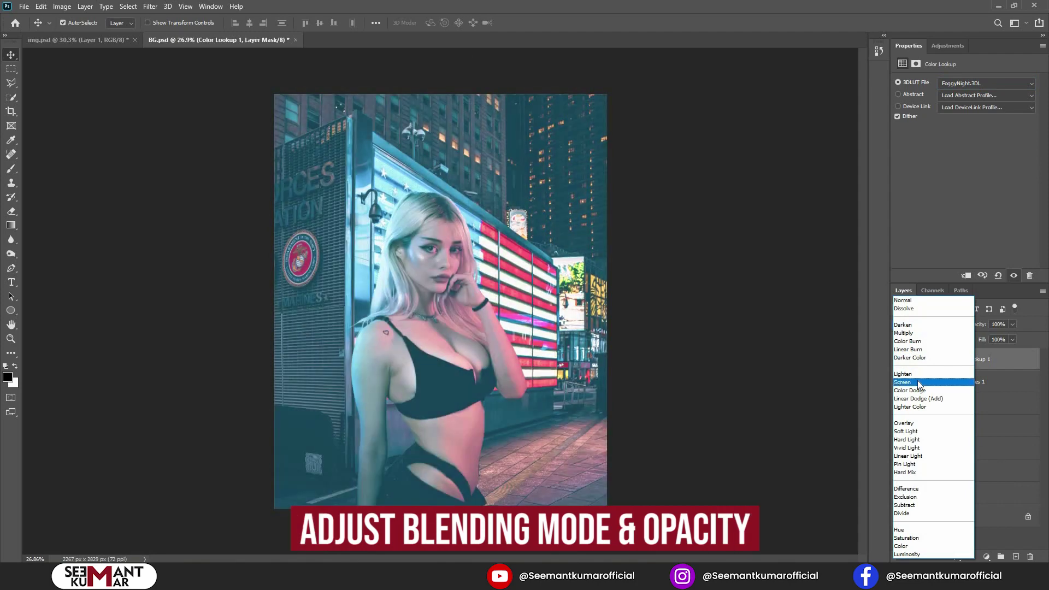
{"action": "left_click", "coordinate": [917, 374]}
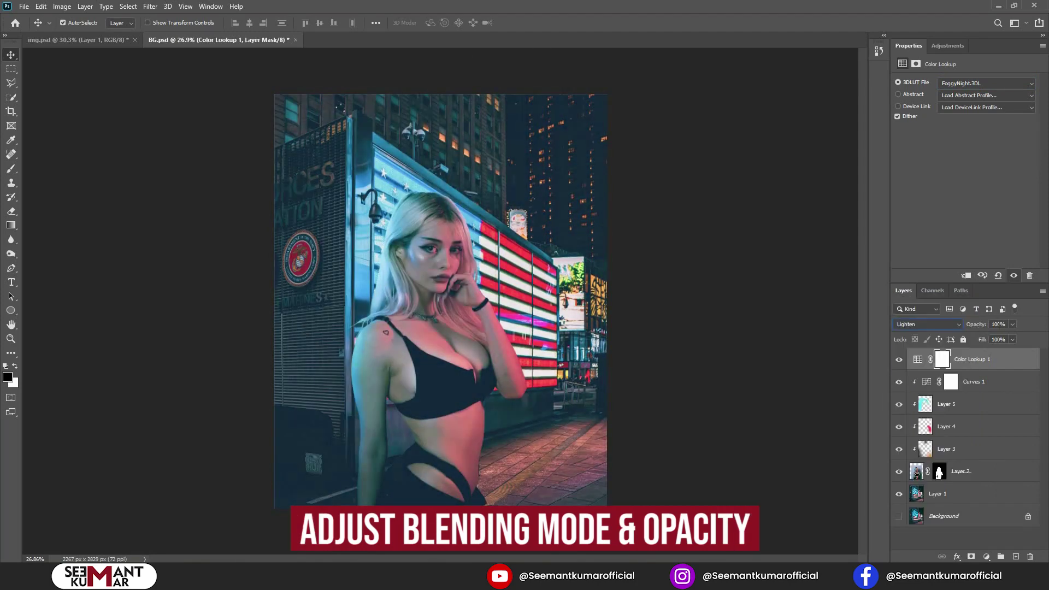
{"action": "left_click", "coordinate": [1000, 325]}
{"action": "type", "text": "70"}
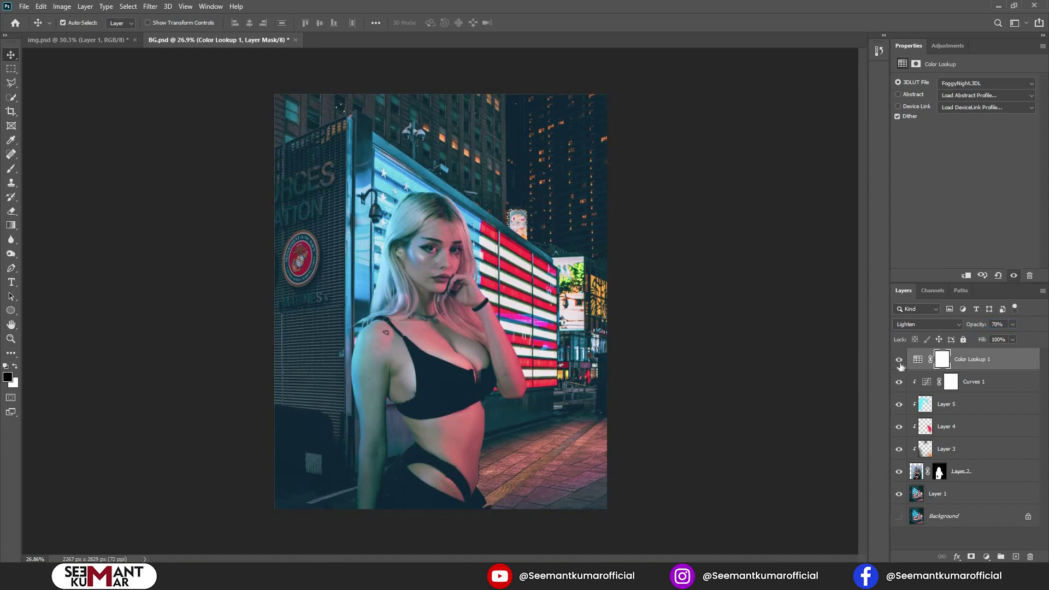
{"action": "left_click", "coordinate": [901, 365]}
{"action": "left_click", "coordinate": [901, 365]}
{"action": "scroll", "coordinate": [649, 329], "scroll_direction": "up", "scroll_amount": 1}
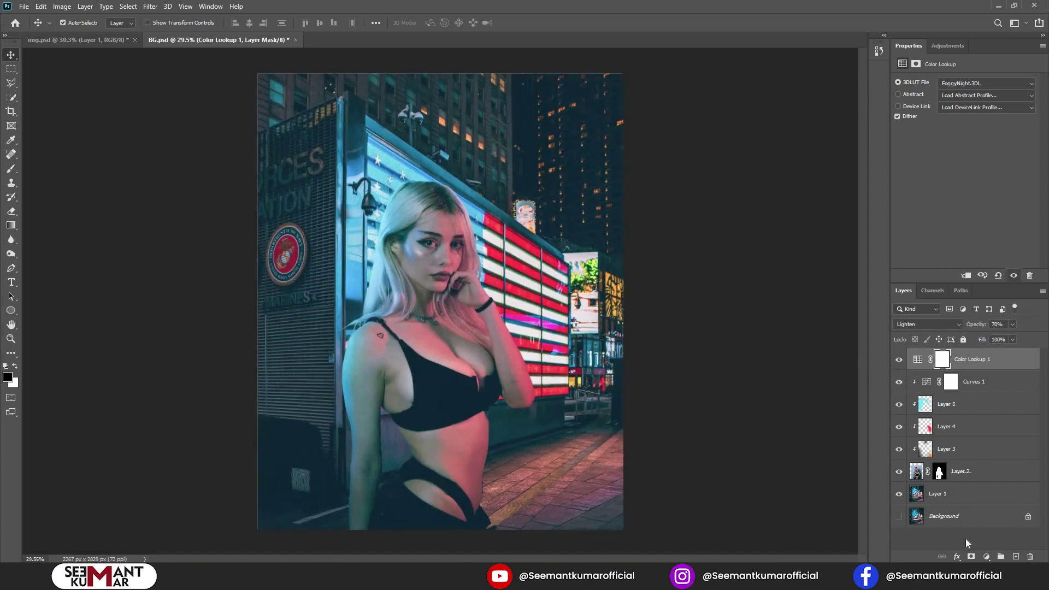
Add a second Color Lookup adjustment layer with the 3DLUT file LateSunset.3DL.
{"action": "left_click", "coordinate": [984, 558]}
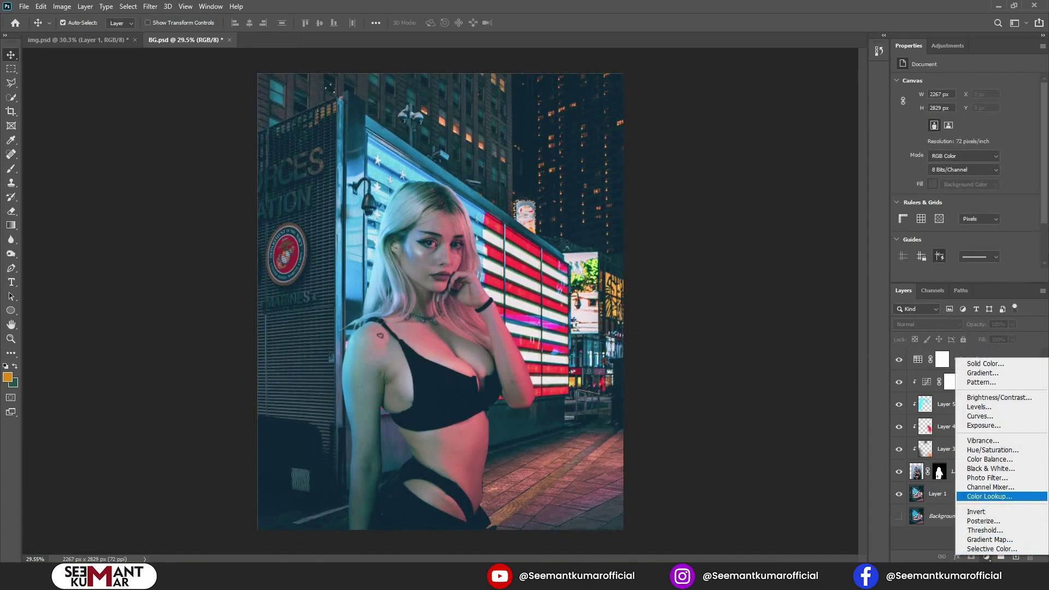
{"action": "left_click", "coordinate": [979, 498]}
{"action": "left_click", "coordinate": [993, 84]}
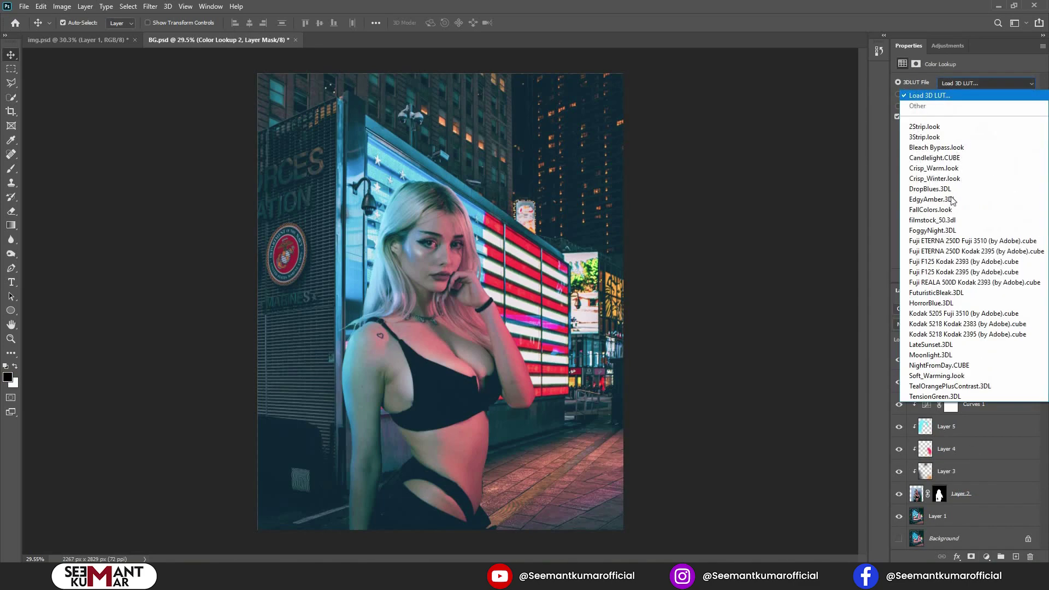
{"action": "left_click", "coordinate": [949, 345]}
Set the LateSunset lookup layer's blend mode to Screen and its opacity to 40%, and deselect it.
{"action": "left_click", "coordinate": [952, 323]}
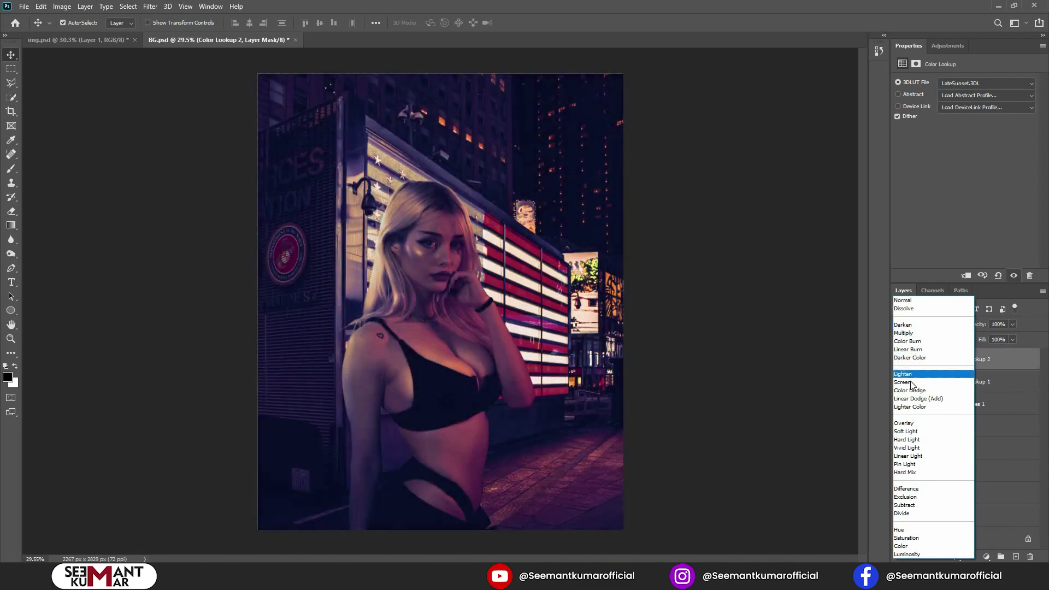
{"action": "left_click", "coordinate": [923, 374]}
{"action": "type", "text": "40"}
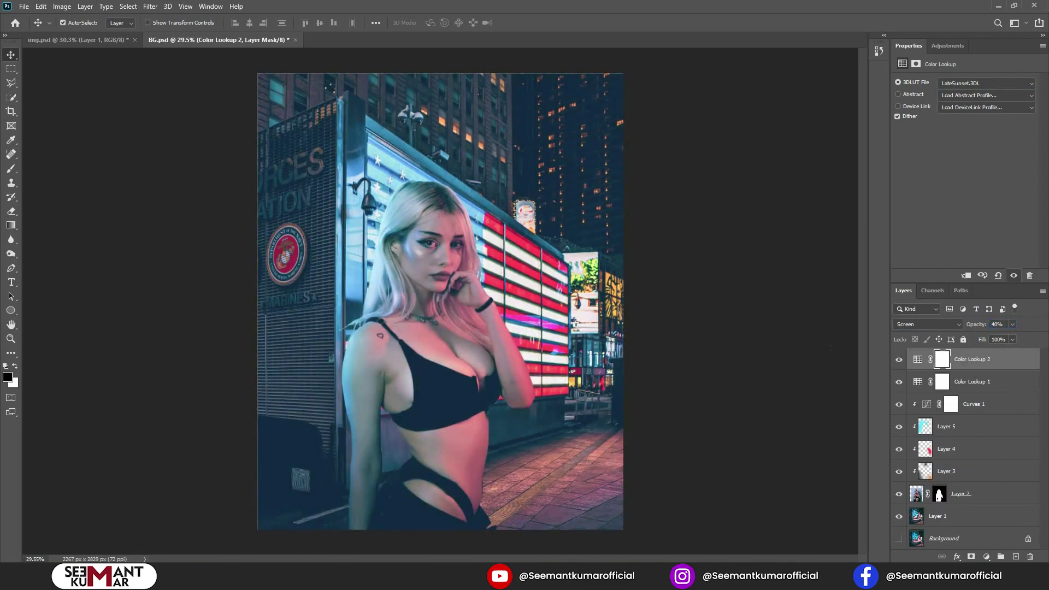
{"action": "left_click", "coordinate": [719, 365]}
Add a third Color Lookup adjustment layer on top of the stack with the 3DLUT file 3Strip.look.
{"action": "left_click", "coordinate": [986, 557]}
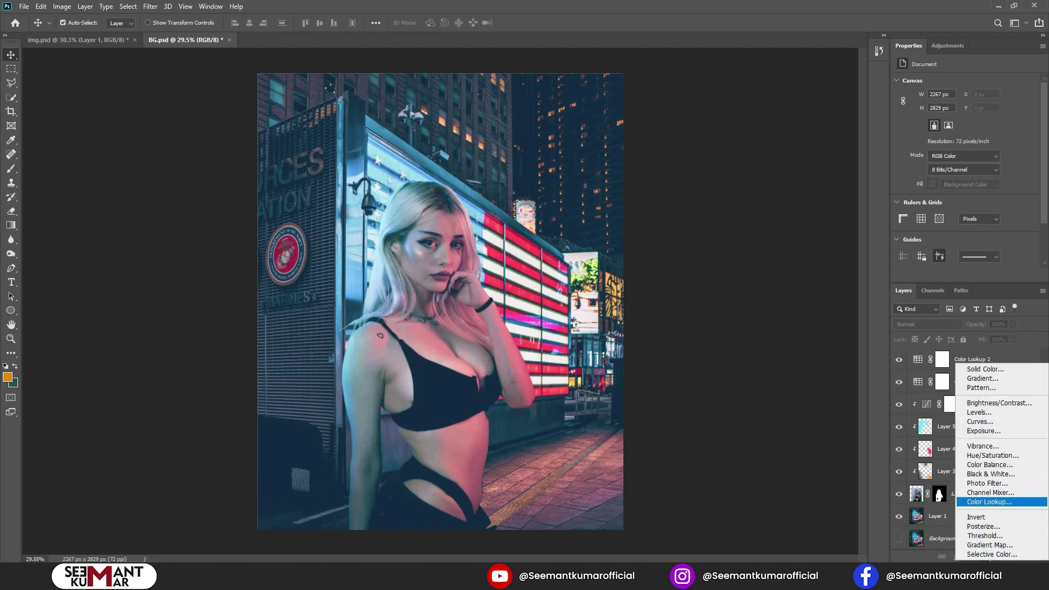
{"action": "left_click", "coordinate": [991, 503]}
{"action": "left_click", "coordinate": [990, 85]}
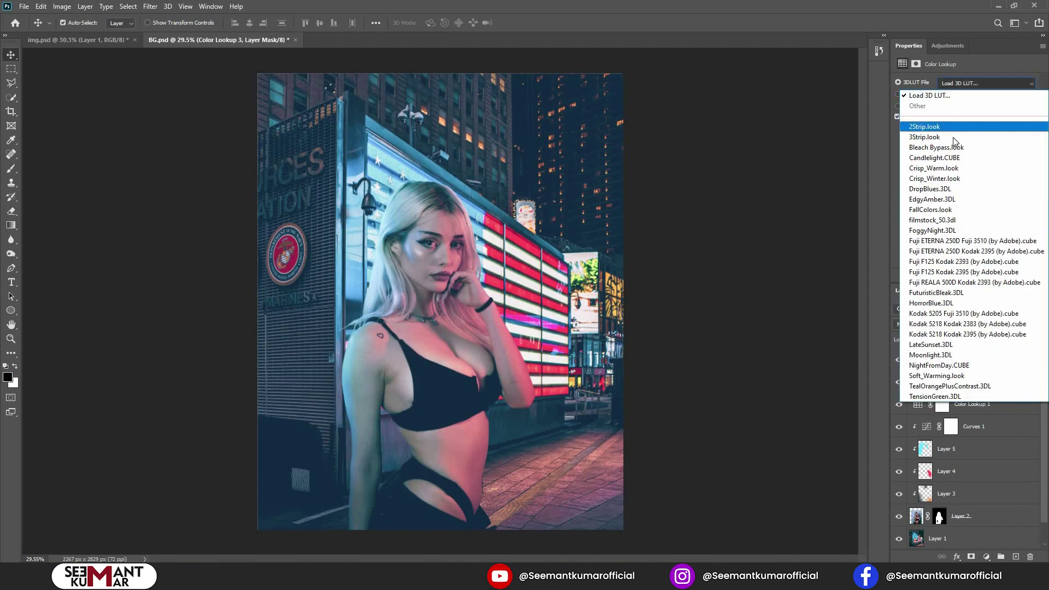
{"action": "left_click", "coordinate": [953, 138]}
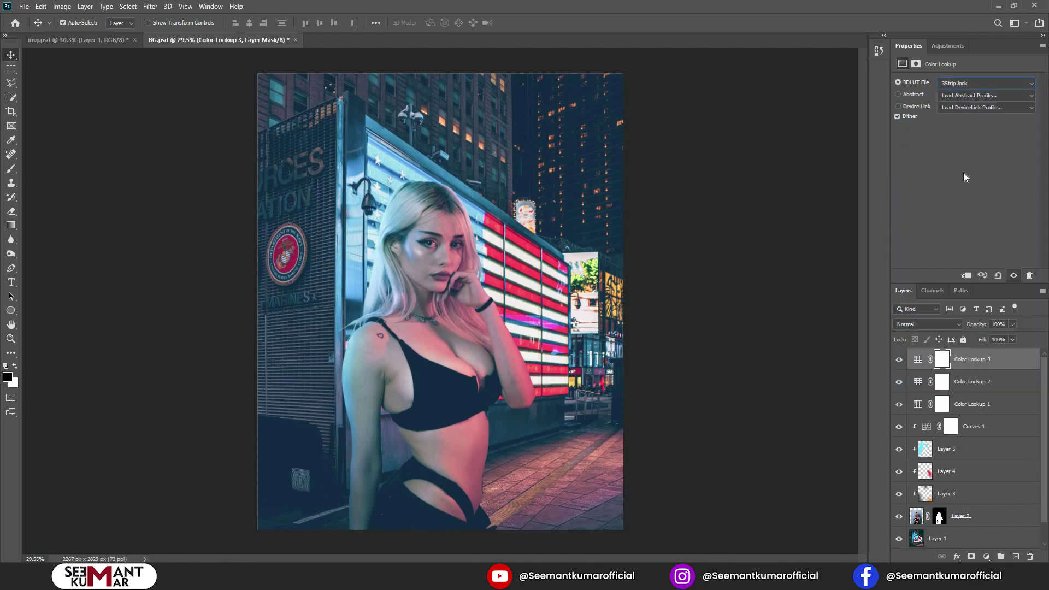
Set the 3Strip lookup layer's blend mode to Soft Light and its opacity to 50%, and deselect it.
{"action": "left_click", "coordinate": [924, 323]}
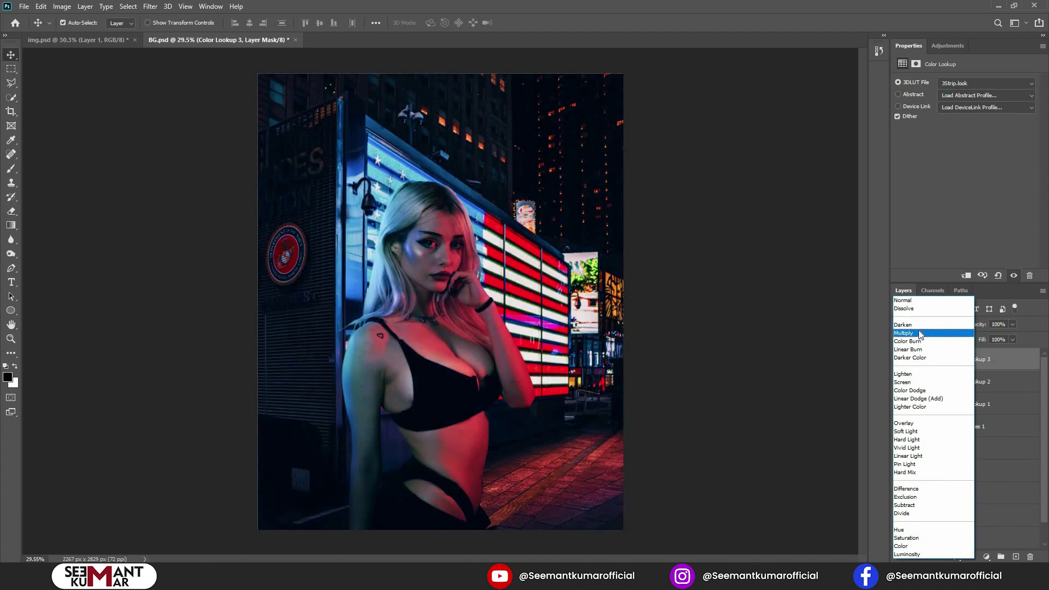
{"action": "left_click", "coordinate": [908, 431]}
{"action": "key", "text": "ctrl+a"}
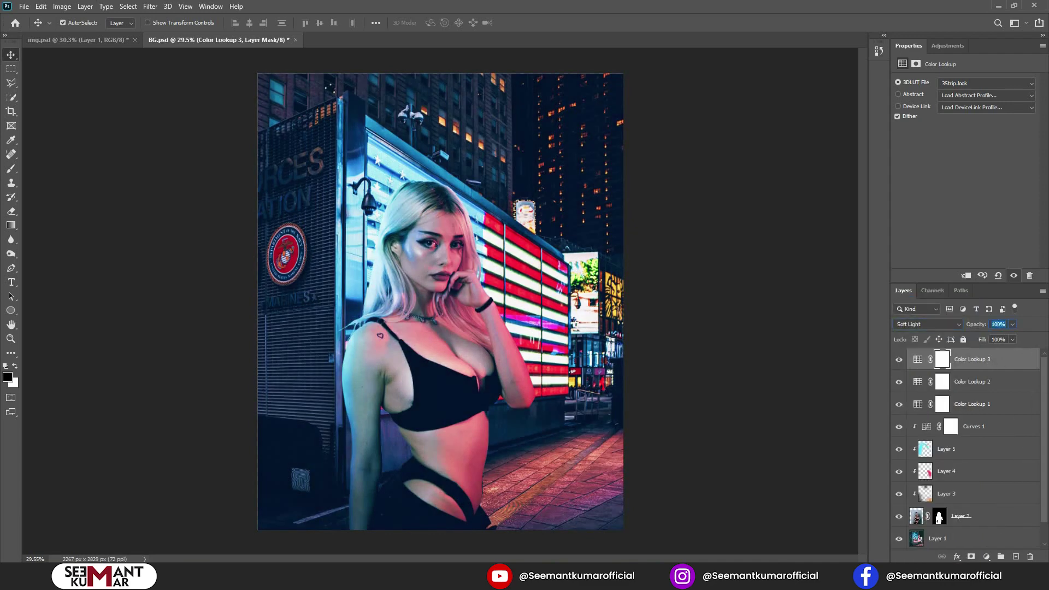
{"action": "left_click", "coordinate": [630, 344]}
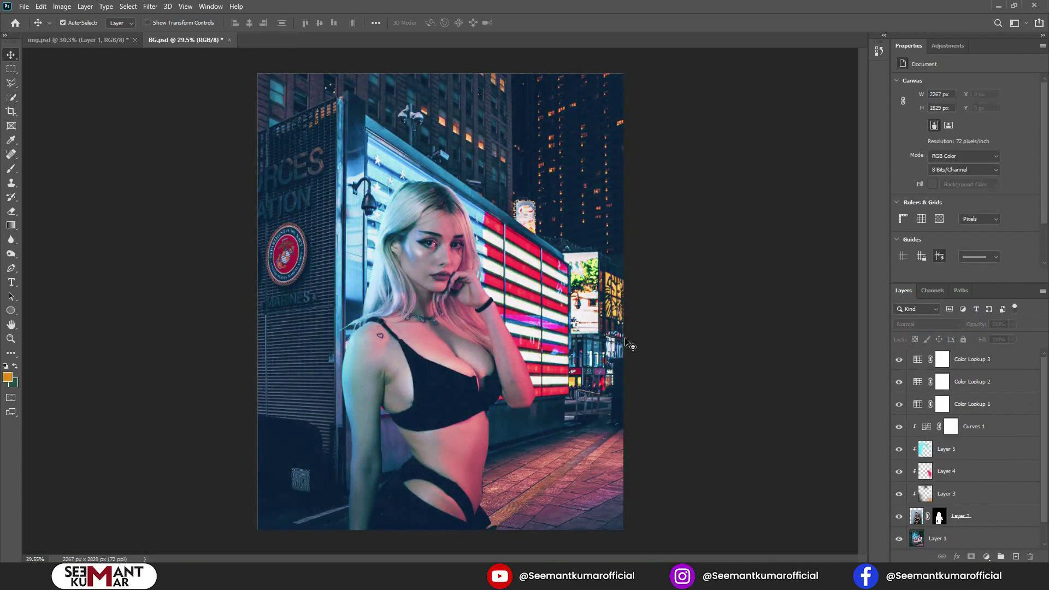
Group the three Color Lookup layers and compare the image with and without the group.
{"action": "left_click", "coordinate": [984, 365]}
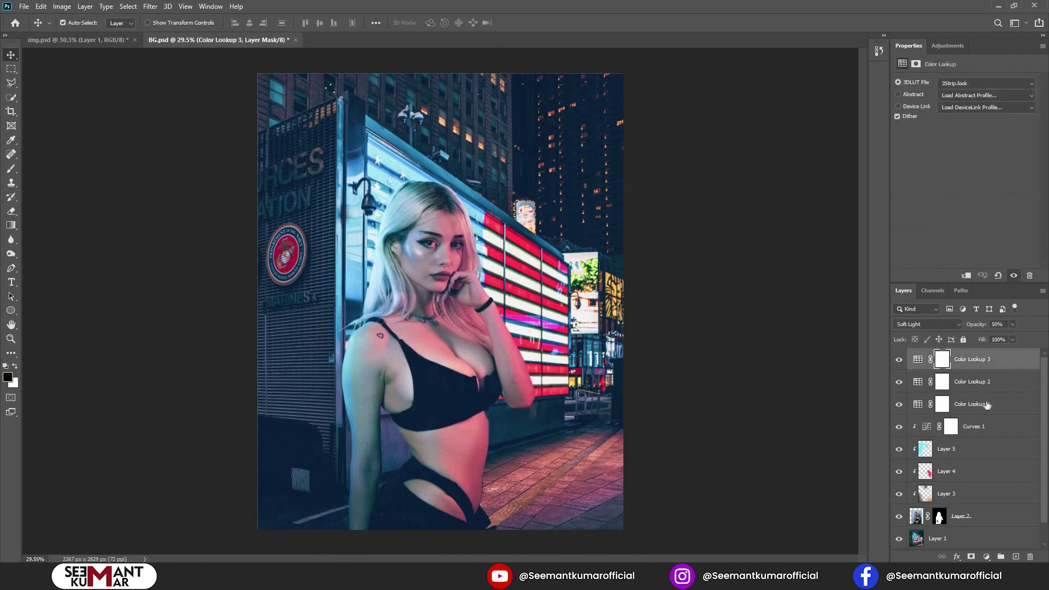
{"action": "left_click", "coordinate": [987, 405], "text": "shift"}
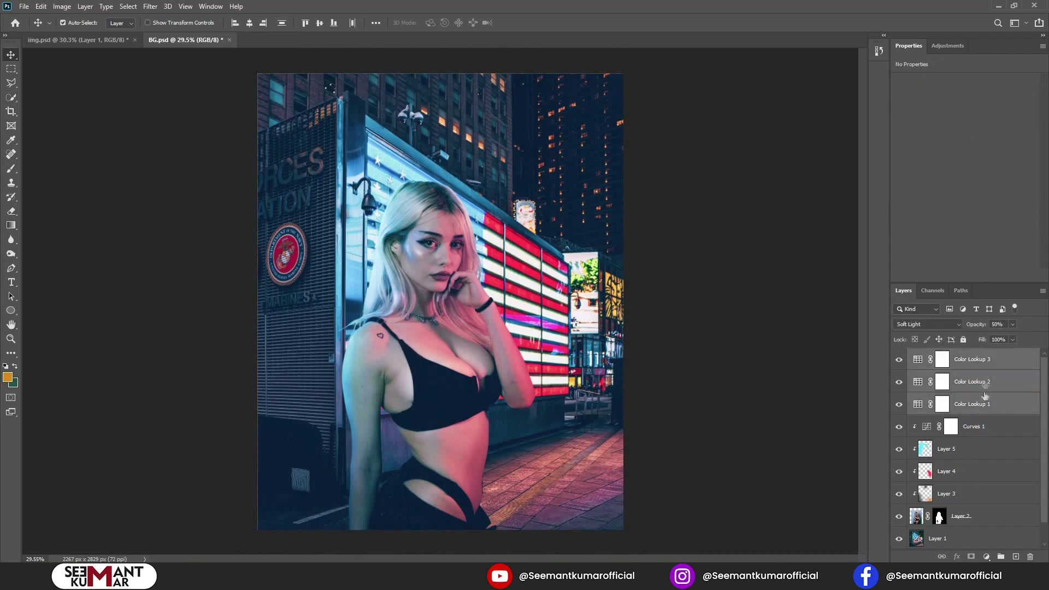
{"action": "key", "text": "ctrl+g"}
{"action": "left_click", "coordinate": [842, 398]}
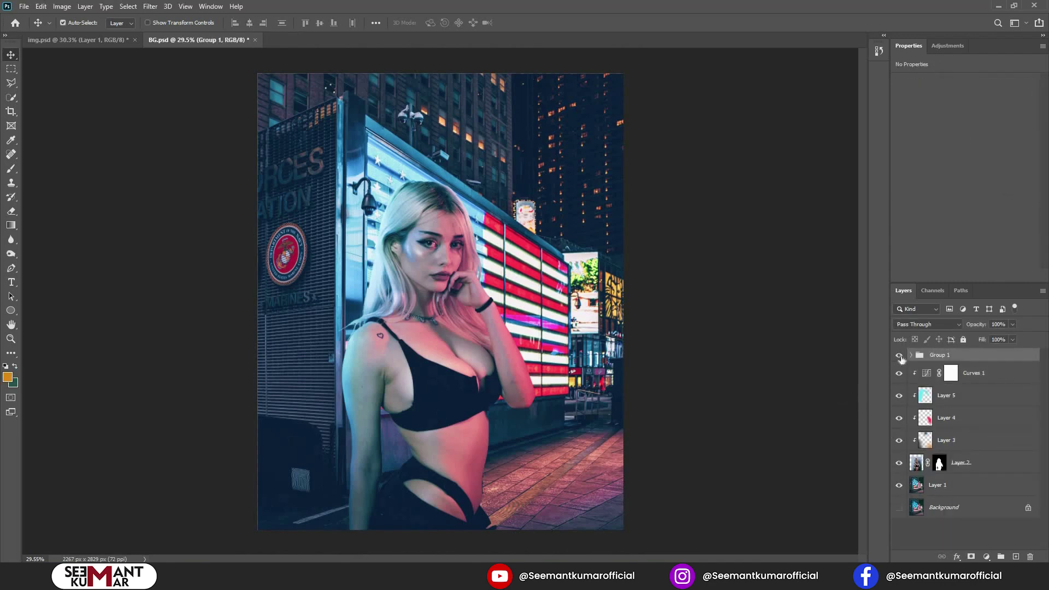
{"action": "left_click", "coordinate": [901, 358]}
{"action": "left_click", "coordinate": [901, 358]}
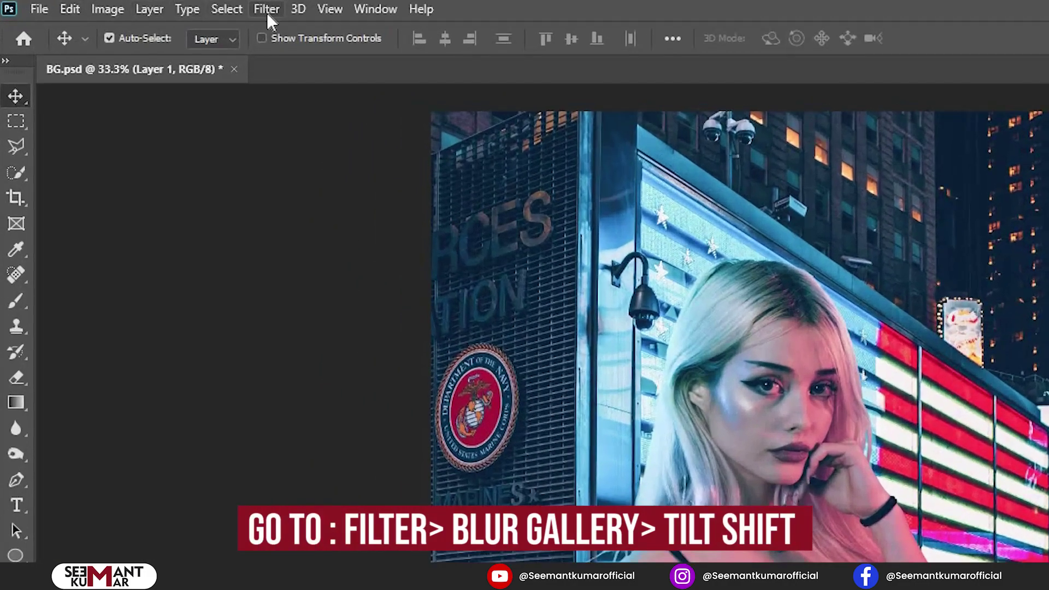
Start a Tilt-Shift blur on the street background in Layer 1 and move its focus centre down to the woman's waist.
{"action": "left_click", "coordinate": [268, 17]}
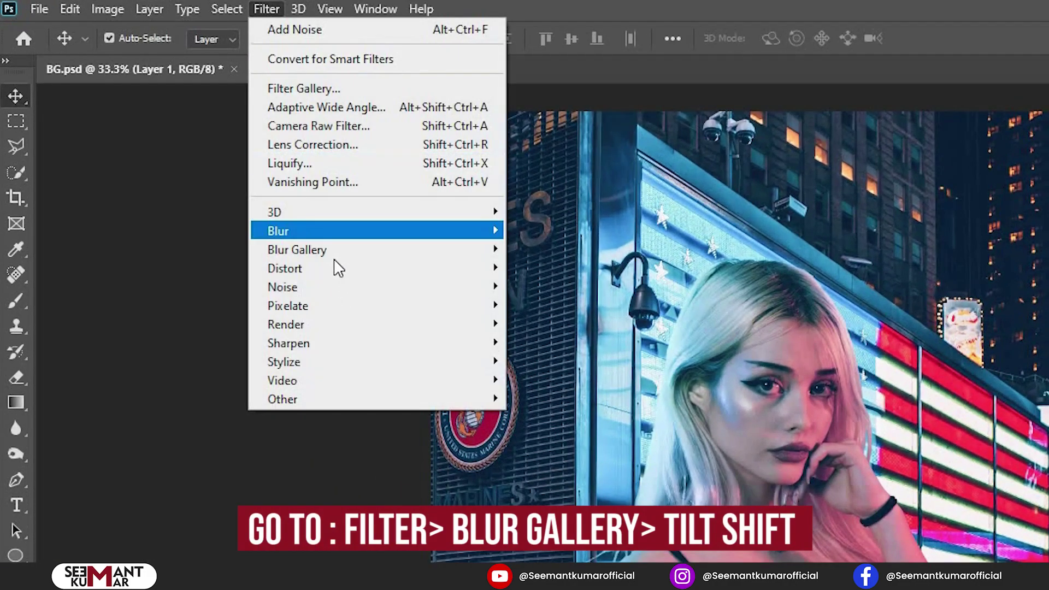
{"action": "mouse_move", "coordinate": [339, 261]}
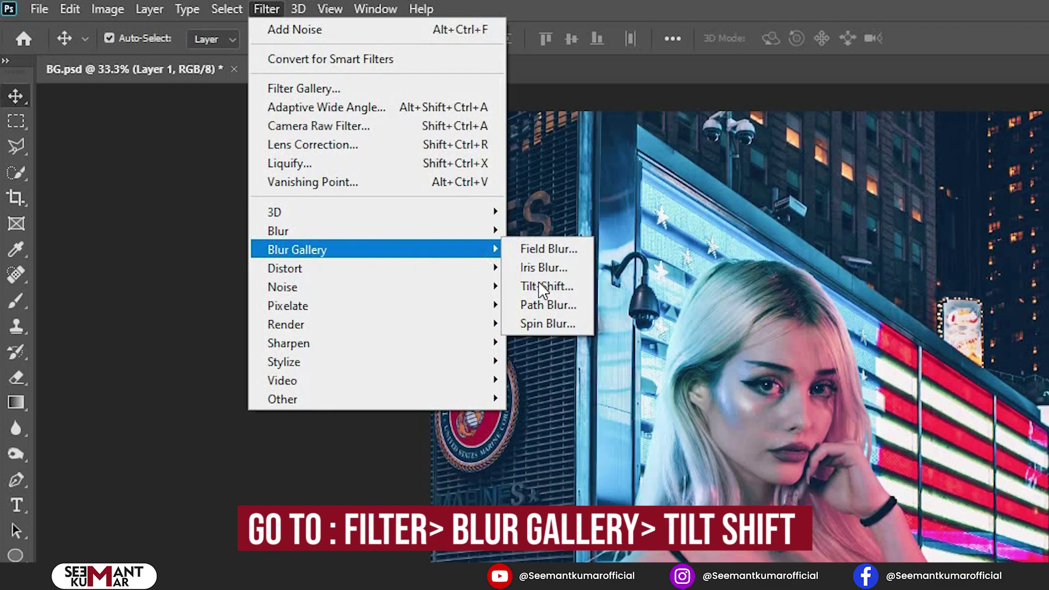
{"action": "left_click", "coordinate": [541, 285]}
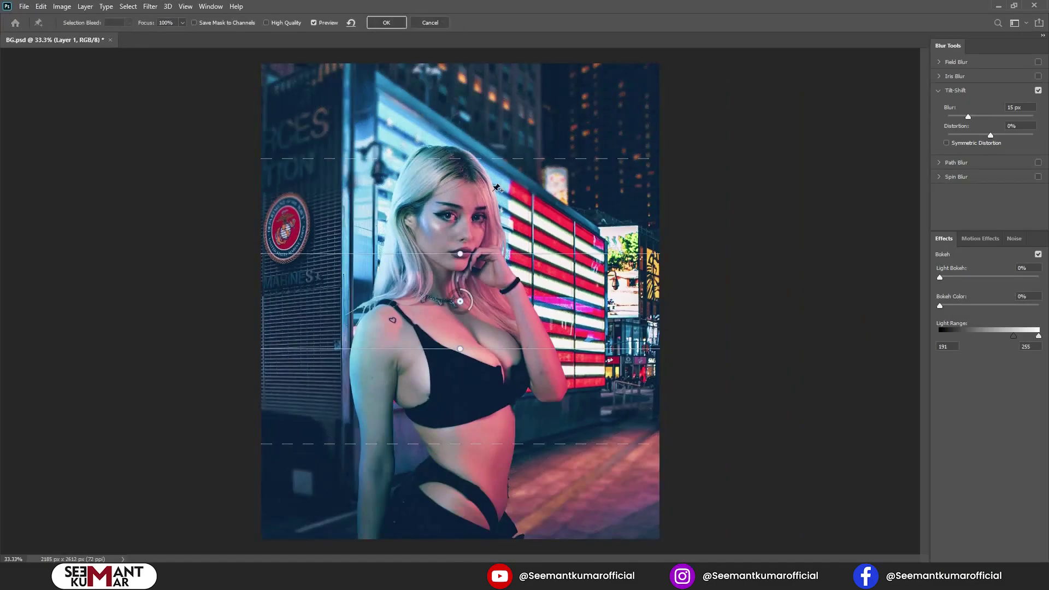
{"action": "left_click_drag", "start_coordinate": [461, 306], "coordinate": [481, 490]}
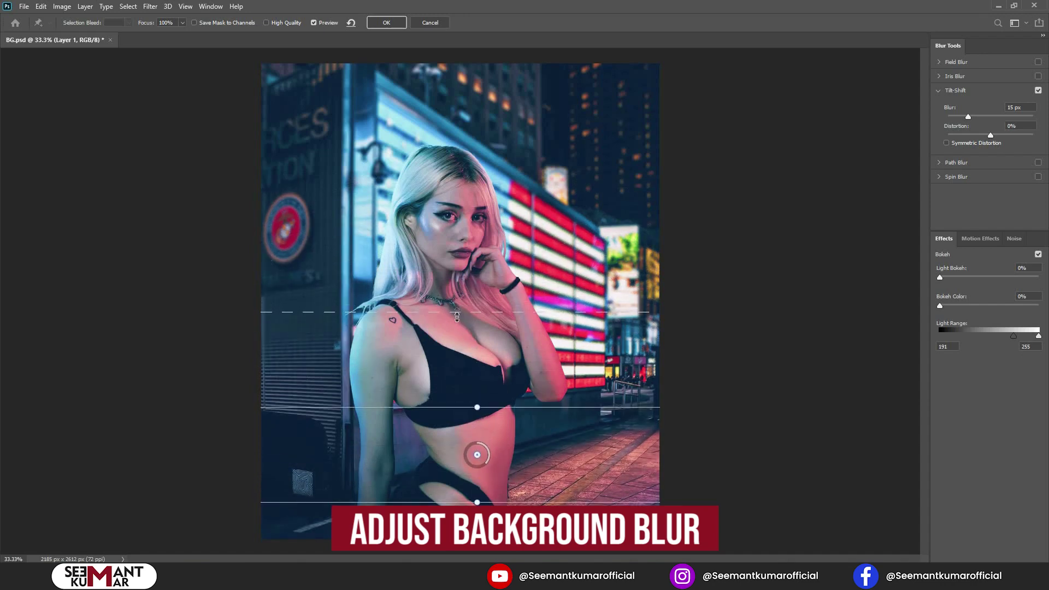
Adjust the tilt-shift focus and transition lines so the ground near the lower edge stays sharp and the blur begins around chest height.
{"action": "left_click_drag", "start_coordinate": [455, 301], "coordinate": [455, 298]}
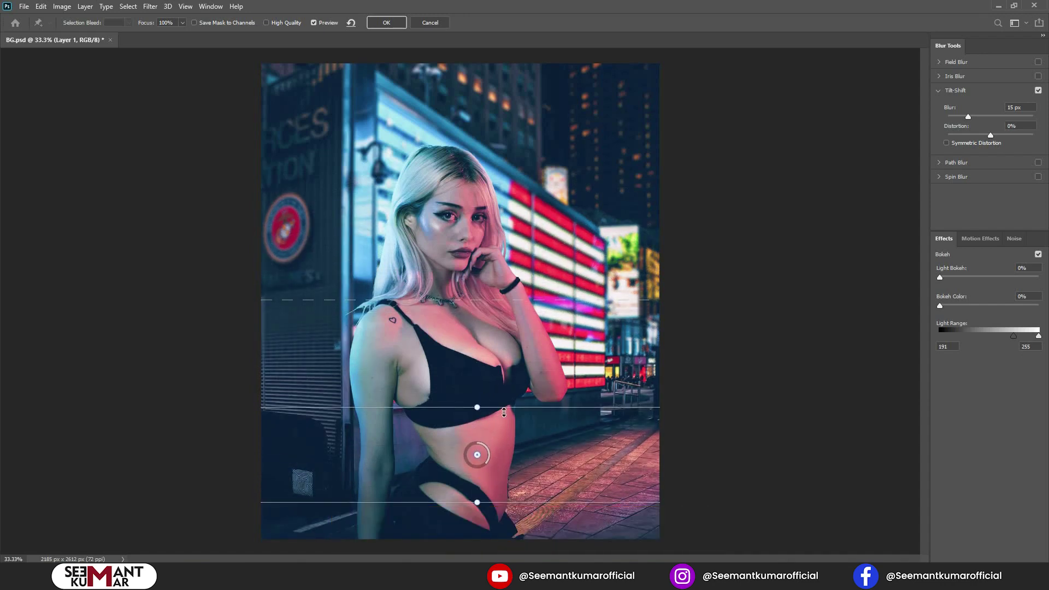
{"action": "left_click_drag", "start_coordinate": [506, 432], "coordinate": [509, 439]}
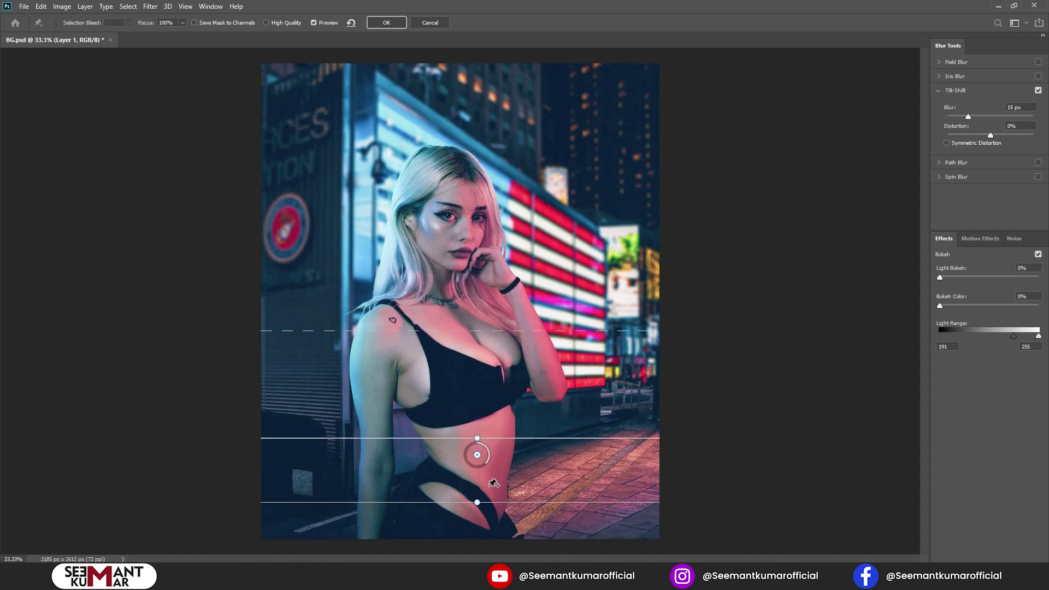
{"action": "left_click_drag", "start_coordinate": [490, 508], "coordinate": [490, 524]}
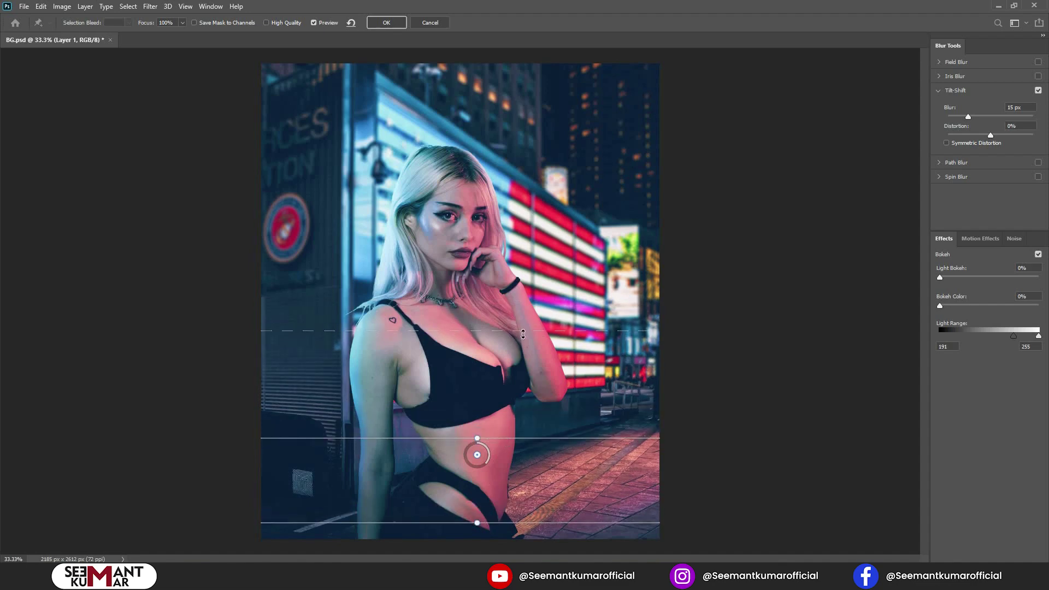
{"action": "left_click_drag", "start_coordinate": [520, 322], "coordinate": [518, 312]}
{"action": "left_click_drag", "start_coordinate": [576, 439], "coordinate": [575, 487]}
{"action": "left_click_drag", "start_coordinate": [555, 542], "coordinate": [555, 544]}
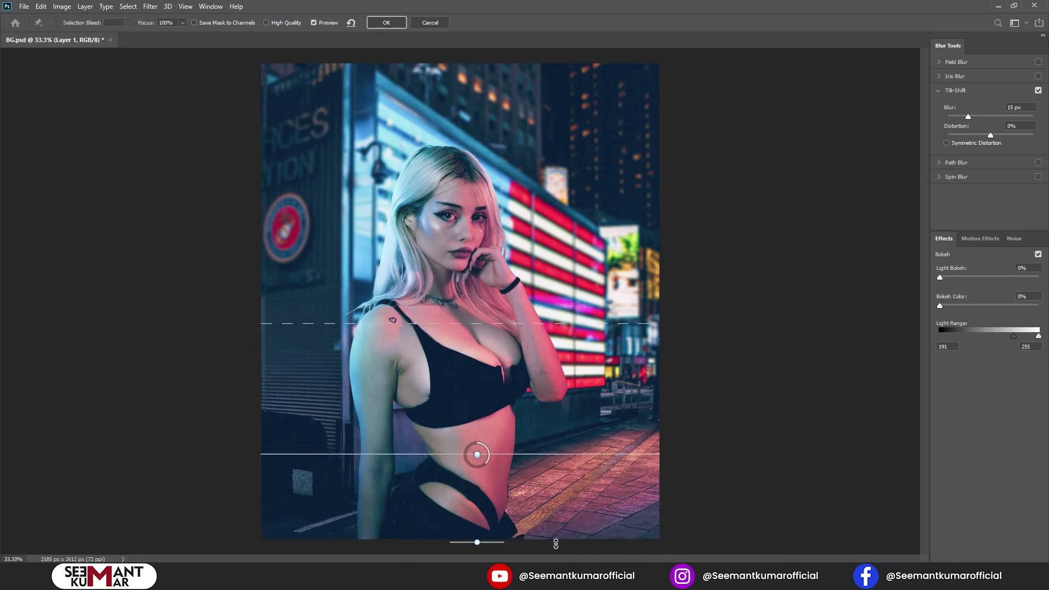
{"action": "left_click_drag", "start_coordinate": [482, 324], "coordinate": [487, 360]}
Set the Light Bokeh to 27% and Bokeh Color to 23%, and lower the tilt-shift blur to about 7 px.
{"action": "left_click_drag", "start_coordinate": [945, 279], "coordinate": [965, 281]}
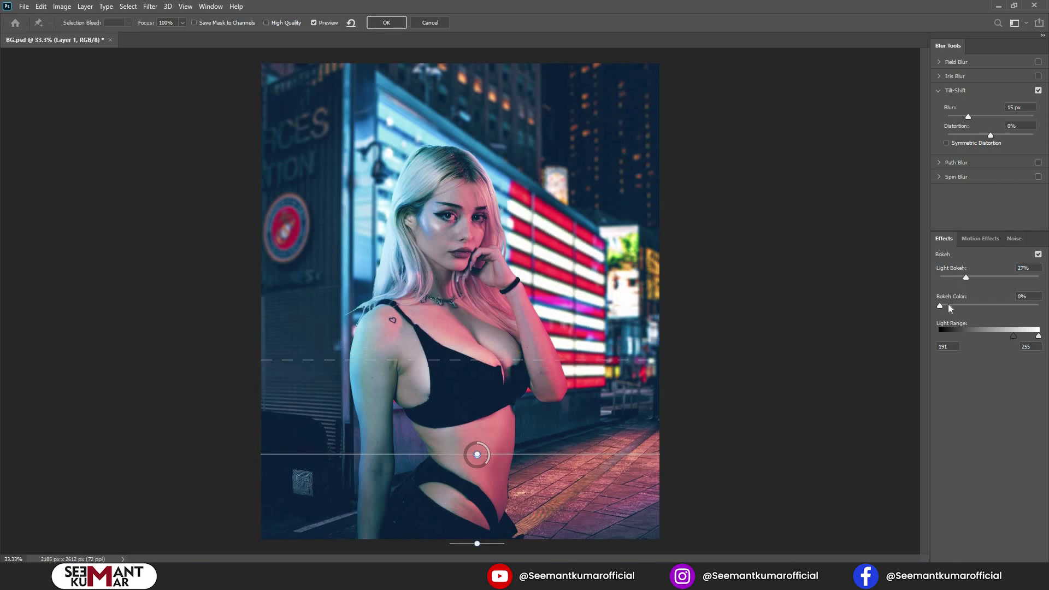
{"action": "left_click_drag", "start_coordinate": [958, 307], "coordinate": [963, 308]}
{"action": "left_click_drag", "start_coordinate": [969, 117], "coordinate": [966, 117]}
{"action": "key", "text": "Down"}
{"action": "key", "text": "Down"}
{"action": "key", "text": "Down"}
{"action": "key", "text": "Down"}
{"action": "key", "text": "Down"}
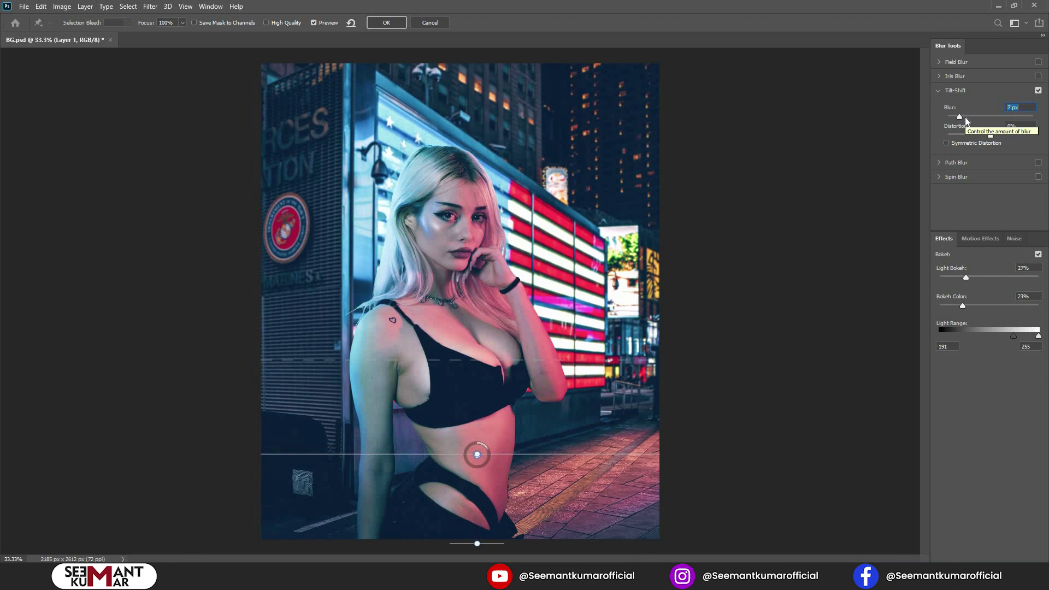
{"action": "key", "text": "Up"}
Fine-tune the tilt-shift blur amount slightly while comparing the background with and without the effect.
{"action": "left_click_drag", "start_coordinate": [994, 142], "coordinate": [995, 137]}
{"action": "left_click", "coordinate": [314, 23]}
{"action": "left_click", "coordinate": [314, 23]}
{"action": "left_click", "coordinate": [314, 23]}
{"action": "left_click", "coordinate": [315, 23]}
{"action": "left_click_drag", "start_coordinate": [963, 116], "coordinate": [959, 119]}
{"action": "left_click", "coordinate": [316, 23]}
{"action": "left_click", "coordinate": [316, 23]}
{"action": "left_click", "coordinate": [316, 23]}
{"action": "left_click", "coordinate": [316, 23]}
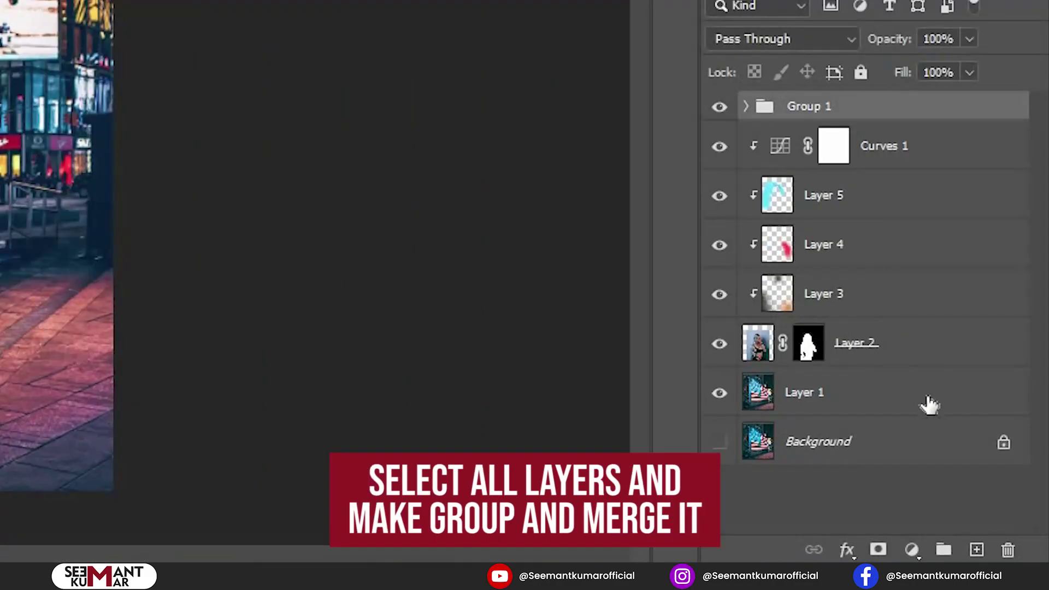
Group all the layers above the Background and duplicate the new group.
{"action": "left_click", "coordinate": [930, 403], "text": "shift"}
{"action": "key", "text": "ctrl+g"}
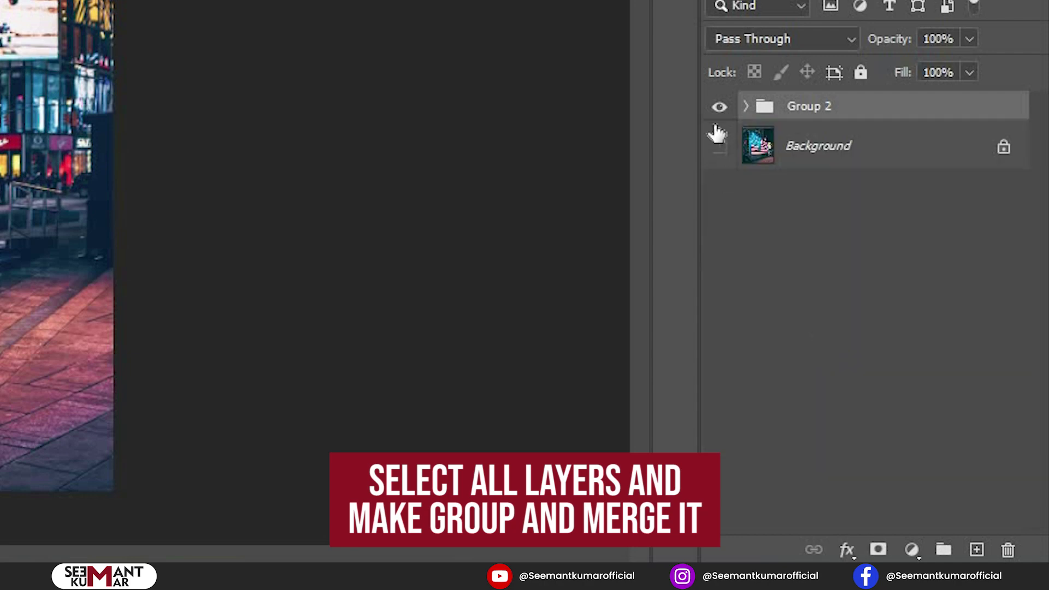
{"action": "left_click", "coordinate": [726, 118], "text": "ctrl"}
{"action": "left_click", "coordinate": [818, 122]}
{"action": "key", "text": "ctrl+j"}
{"action": "left_click", "coordinate": [816, 316]}
{"action": "left_click", "coordinate": [843, 115]}
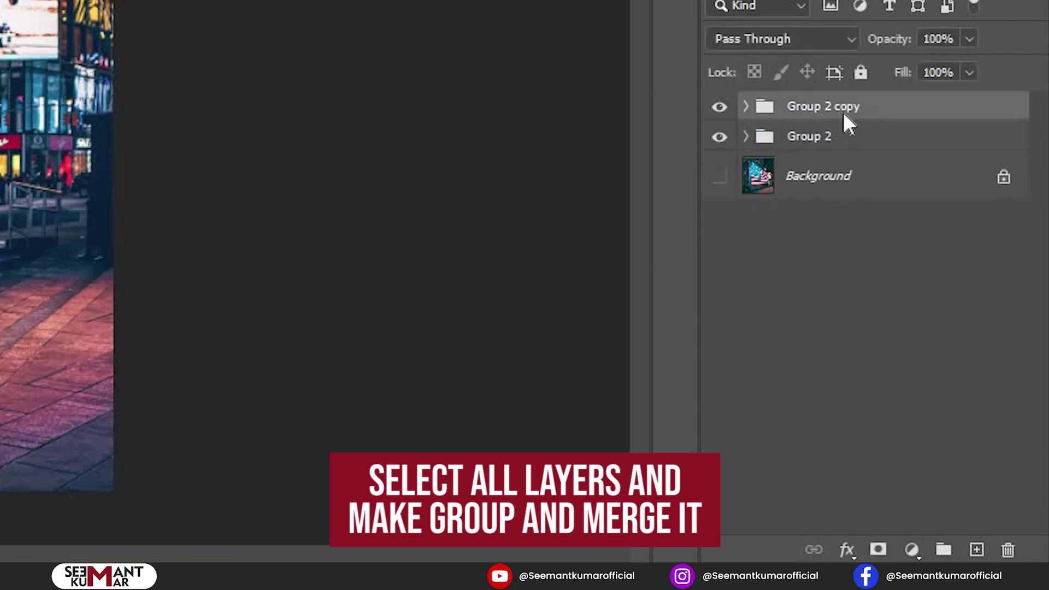
Merge the duplicated group into a single pixel layer.
{"action": "right_click", "coordinate": [842, 113]}
{"action": "left_click", "coordinate": [691, 376]}
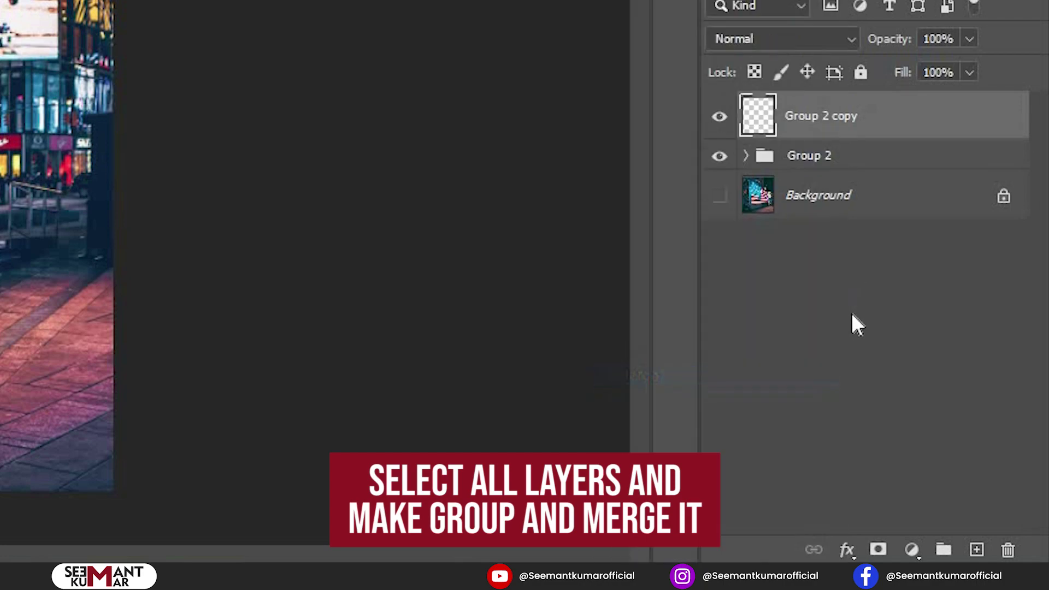
{"action": "left_click", "coordinate": [853, 308]}
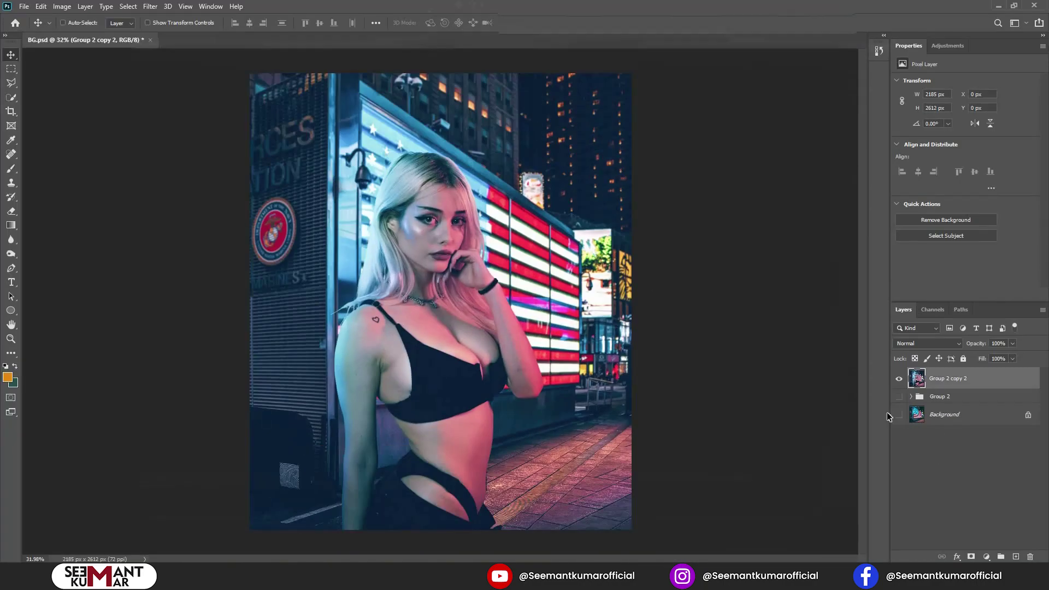
Start the Camera Raw filter on the merged layer and set Contrast to +23, Highlights to +17, Shadows to +16 and Texture to +18.
{"action": "key", "text": "ctrl+shift+a"}
{"action": "left_click", "coordinate": [808, 169]}
{"action": "left_click_drag", "start_coordinate": [886, 279], "coordinate": [869, 303]}
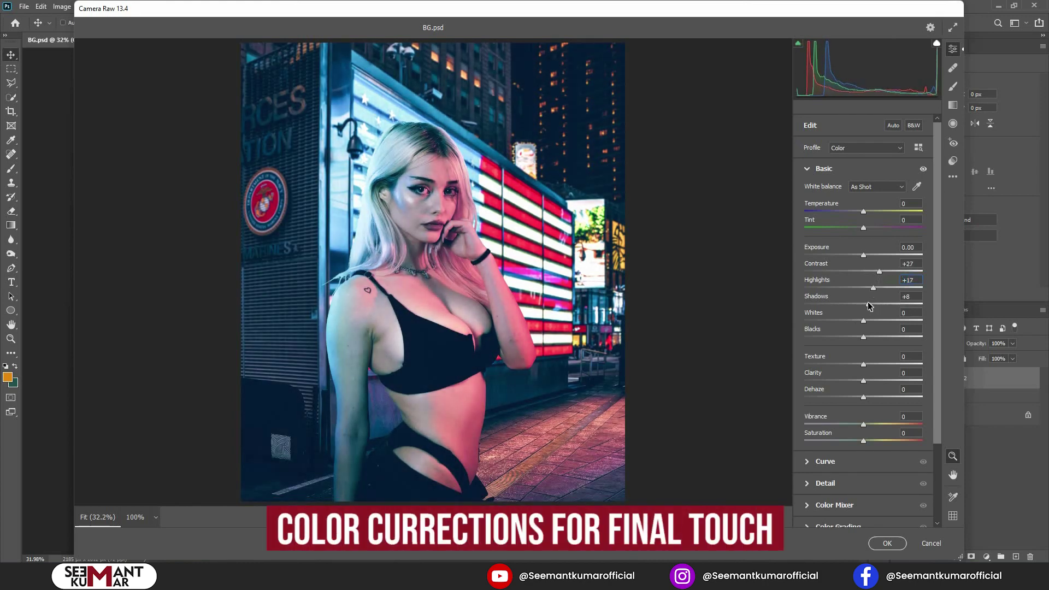
{"action": "left_click_drag", "start_coordinate": [864, 364], "coordinate": [870, 365]}
{"action": "mouse_move", "coordinate": [869, 304]}
{"action": "left_mouse_down"}
{"action": "mouse_move", "coordinate": [877, 272]}
{"action": "mouse_move", "coordinate": [876, 304]}
{"action": "left_mouse_up"}
Set Clarity to +21, Texture to +32 and Vibrance to +21, and compare the image before and after.
{"action": "left_click_drag", "start_coordinate": [865, 380], "coordinate": [883, 378]}
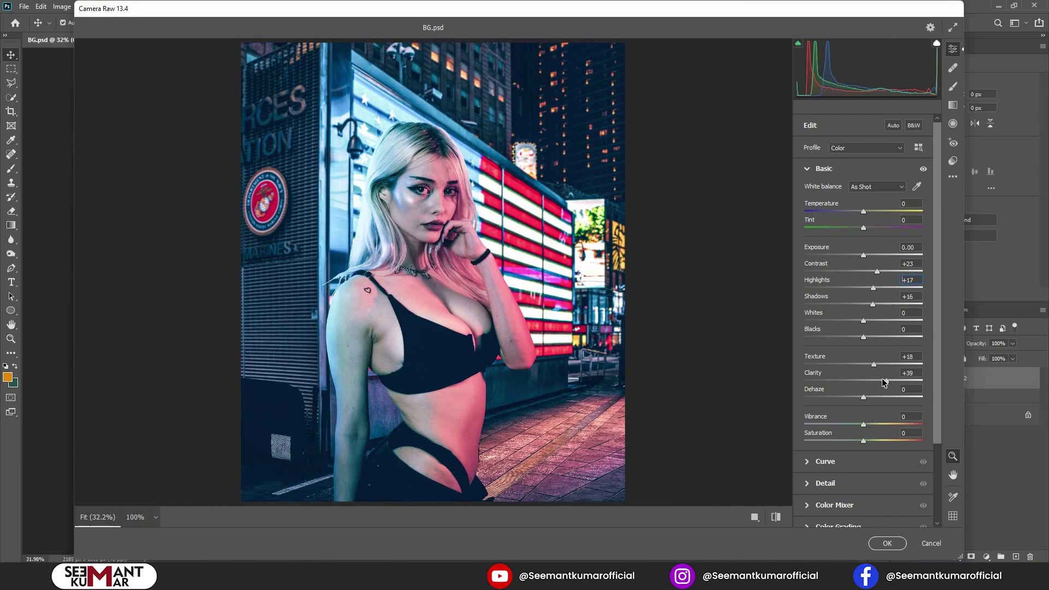
{"action": "left_click_drag", "start_coordinate": [883, 381], "coordinate": [885, 365]}
{"action": "left_click_drag", "start_coordinate": [864, 423], "coordinate": [875, 422]}
{"action": "left_click", "coordinate": [777, 517]}
{"action": "left_click", "coordinate": [777, 517]}
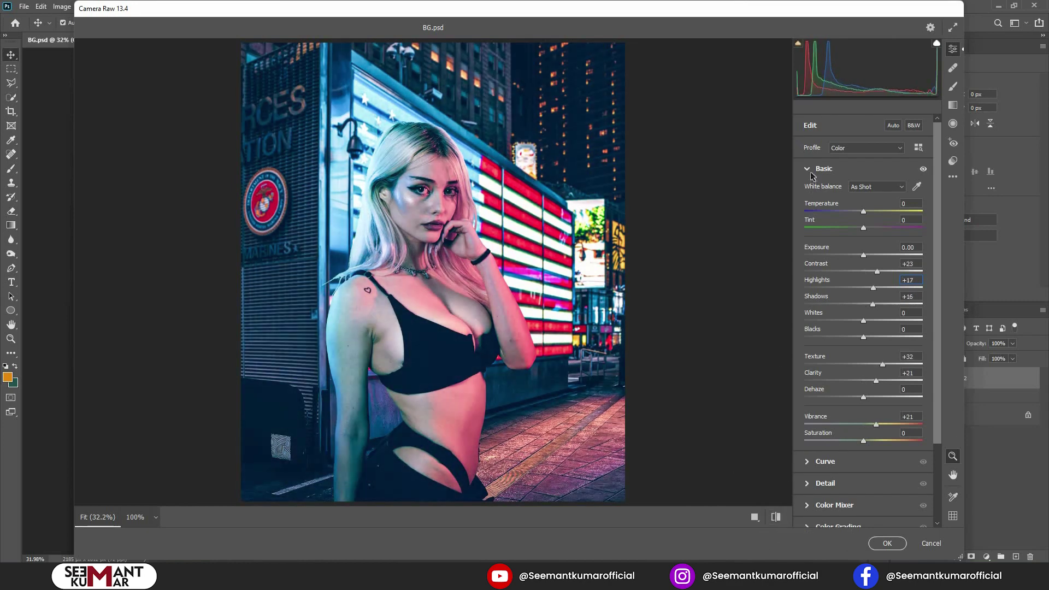
In the Color Mixer, shift the hue of Blues to -19 and adjust the Purples, Aquas, Reds and Oranges hues.
{"action": "left_click", "coordinate": [811, 170]}
{"action": "left_click", "coordinate": [811, 235]}
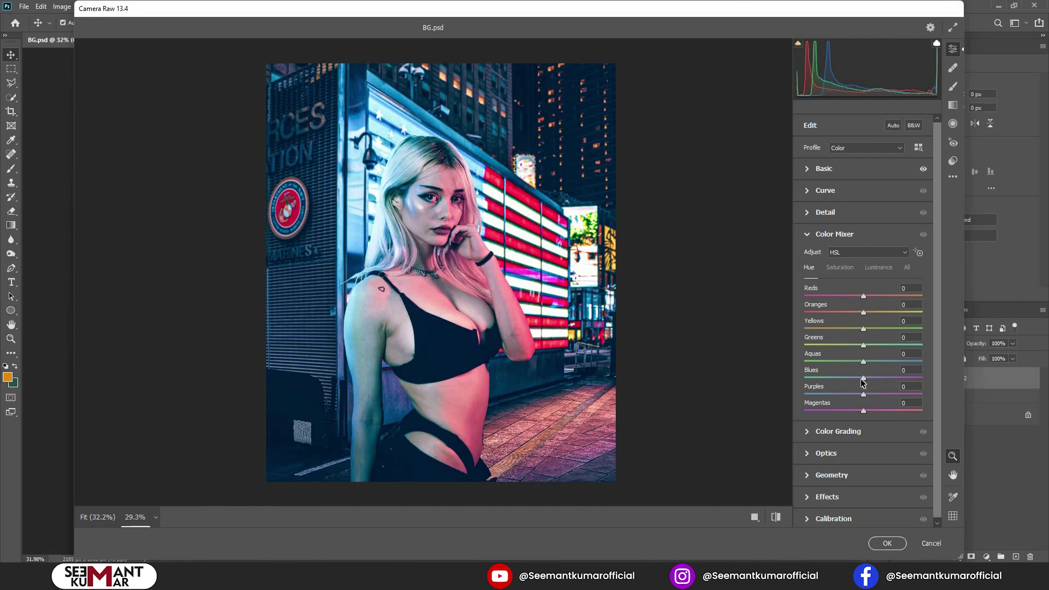
{"action": "left_click_drag", "start_coordinate": [850, 376], "coordinate": [853, 375]}
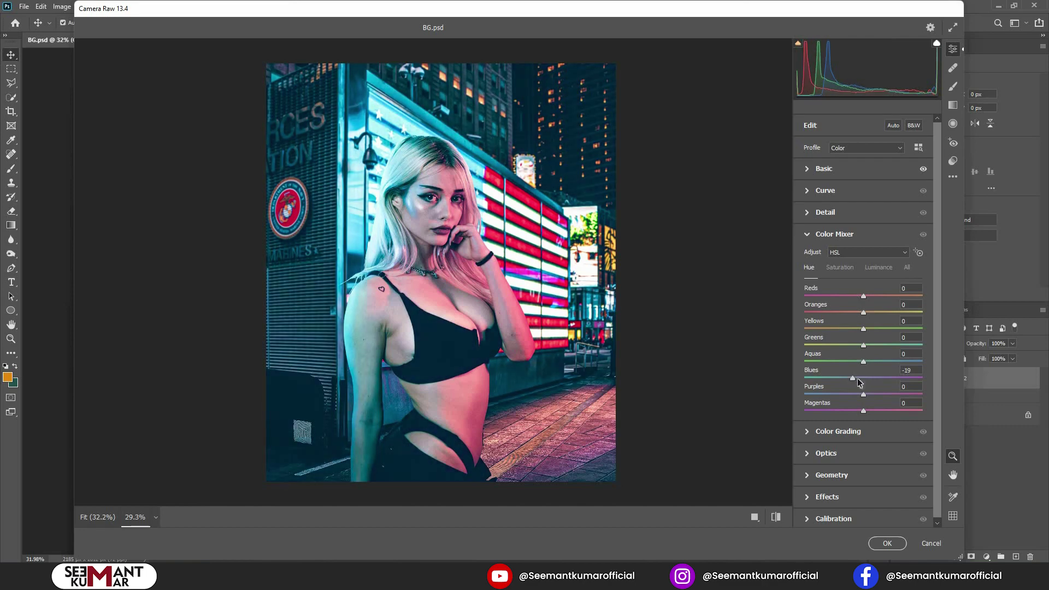
{"action": "left_click_drag", "start_coordinate": [864, 393], "coordinate": [873, 363]}
{"action": "mouse_move", "coordinate": [864, 296]}
{"action": "left_mouse_down"}
{"action": "mouse_move", "coordinate": [850, 297]}
{"action": "mouse_move", "coordinate": [856, 312]}
{"action": "left_mouse_up"}
Set the mixer's saturation to Reds +16, Oranges -19, Yellows +20, Aquas +29 and Blues +19, and its luminance to Reds -18 and Aquas +7.
{"action": "left_click", "coordinate": [849, 267]}
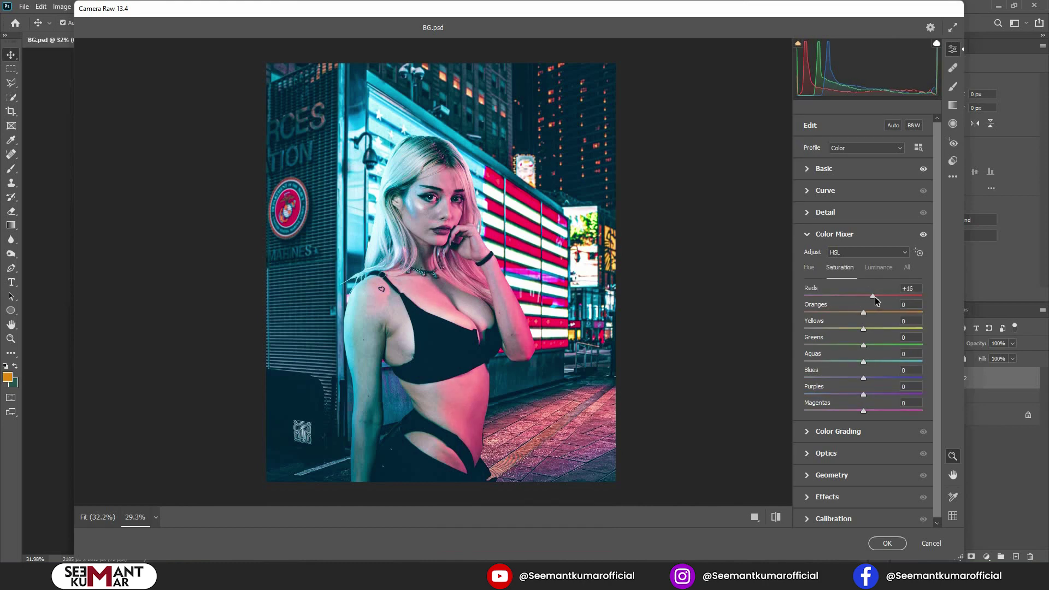
{"action": "left_click_drag", "start_coordinate": [868, 311], "coordinate": [876, 375]}
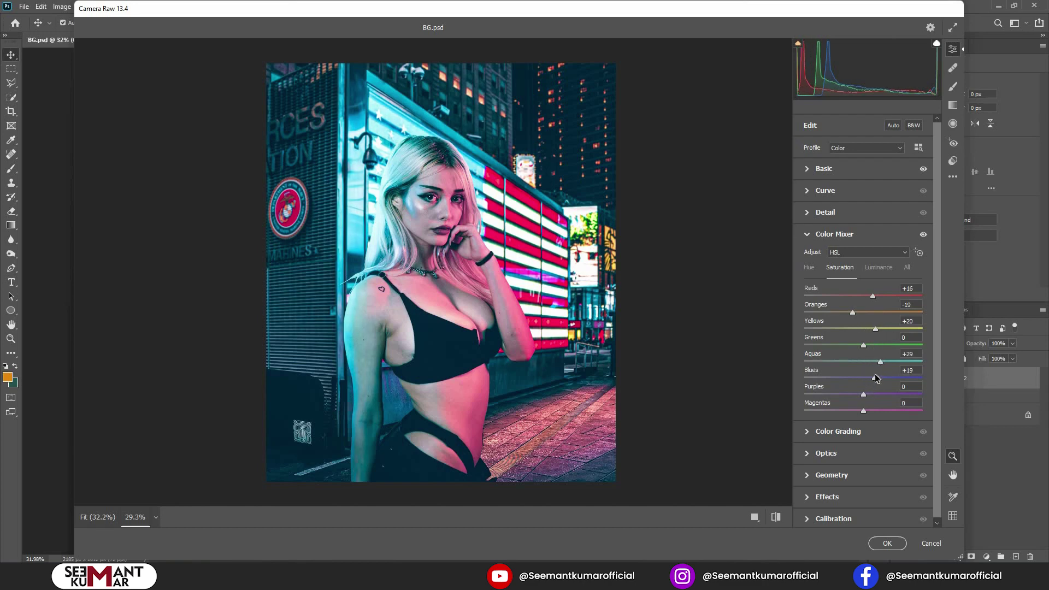
{"action": "left_click", "coordinate": [880, 267]}
{"action": "left_click_drag", "start_coordinate": [862, 296], "coordinate": [855, 296]}
{"action": "mouse_move", "coordinate": [865, 361]}
{"action": "left_mouse_down"}
{"action": "mouse_move", "coordinate": [883, 360]}
{"action": "mouse_move", "coordinate": [864, 354]}
{"action": "left_mouse_up"}
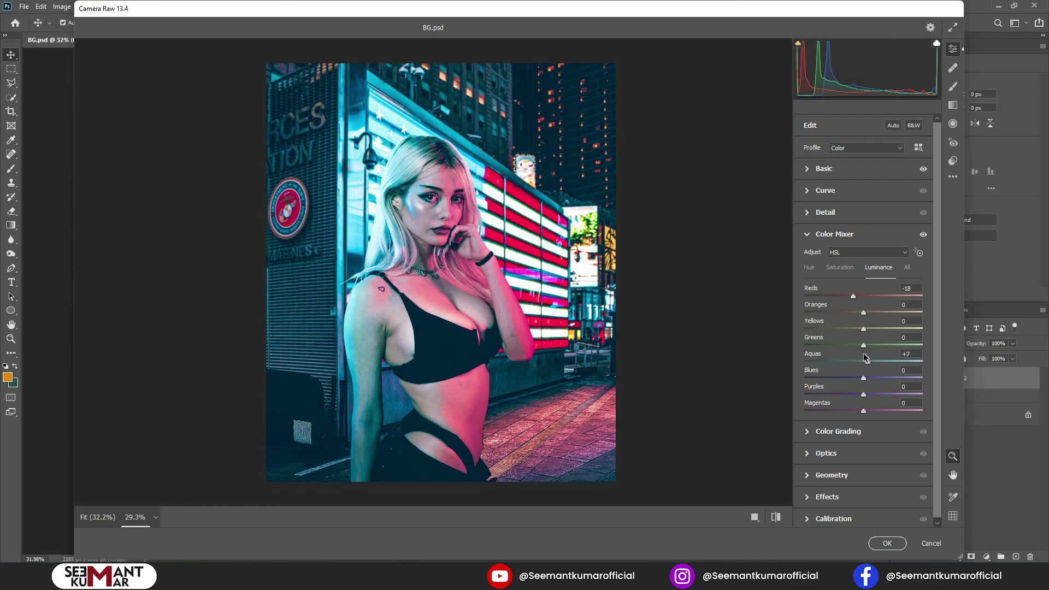
Raise the Shadows in the Basic adjustments to +27.
{"action": "left_click", "coordinate": [808, 171]}
{"action": "left_click_drag", "start_coordinate": [873, 305], "coordinate": [881, 303]}
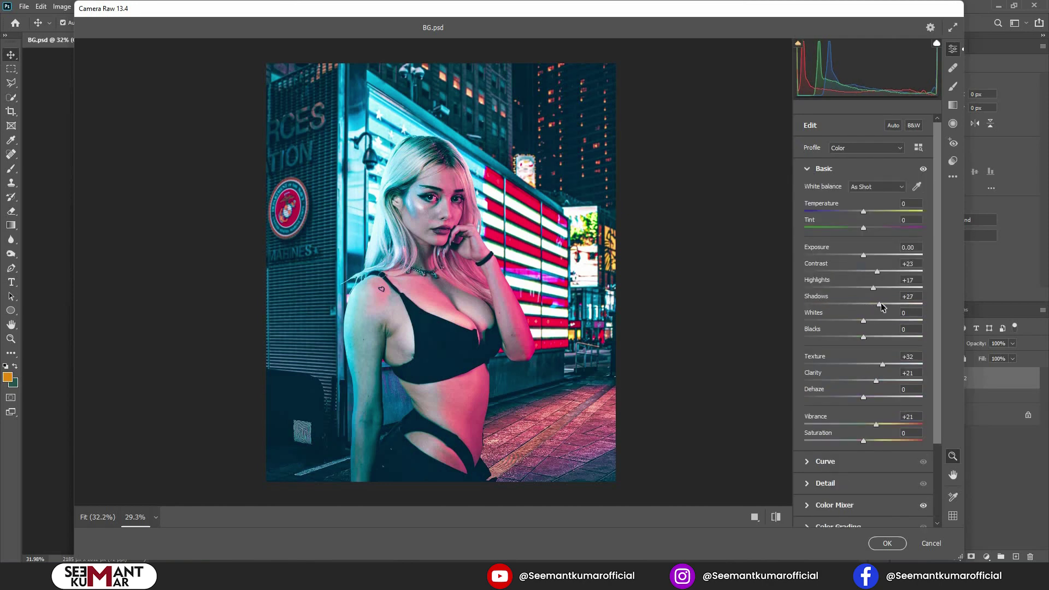
{"action": "left_click", "coordinate": [820, 170]}
Add Grain of 11 in the Camera Raw effects, inspect the woman's face up close and apply the filter.
{"action": "left_click", "coordinate": [815, 322]}
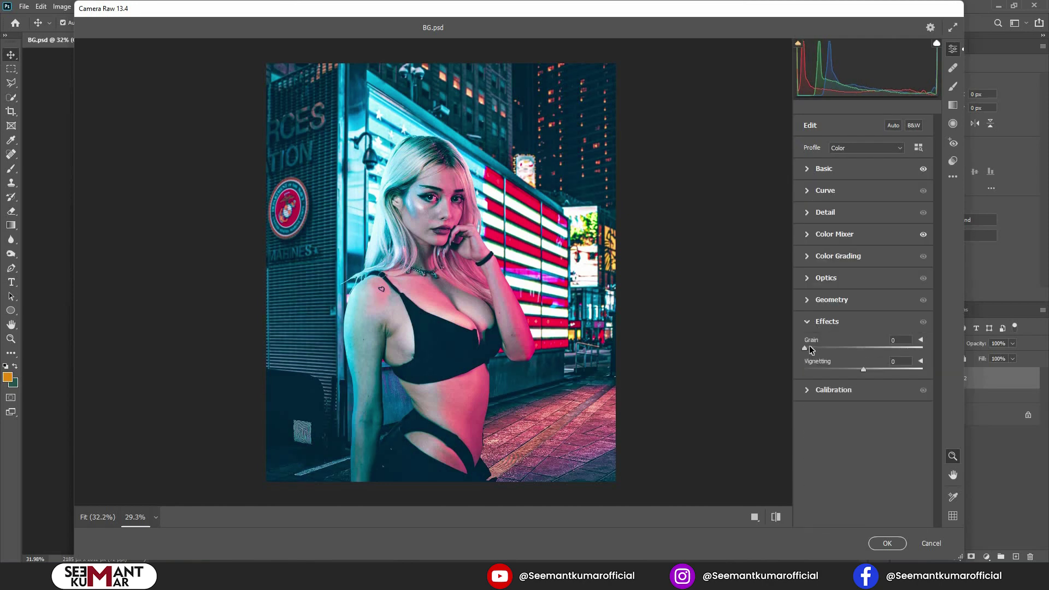
{"action": "left_click_drag", "start_coordinate": [410, 156], "coordinate": [507, 217]}
{"action": "left_click_drag", "start_coordinate": [806, 347], "coordinate": [826, 346]}
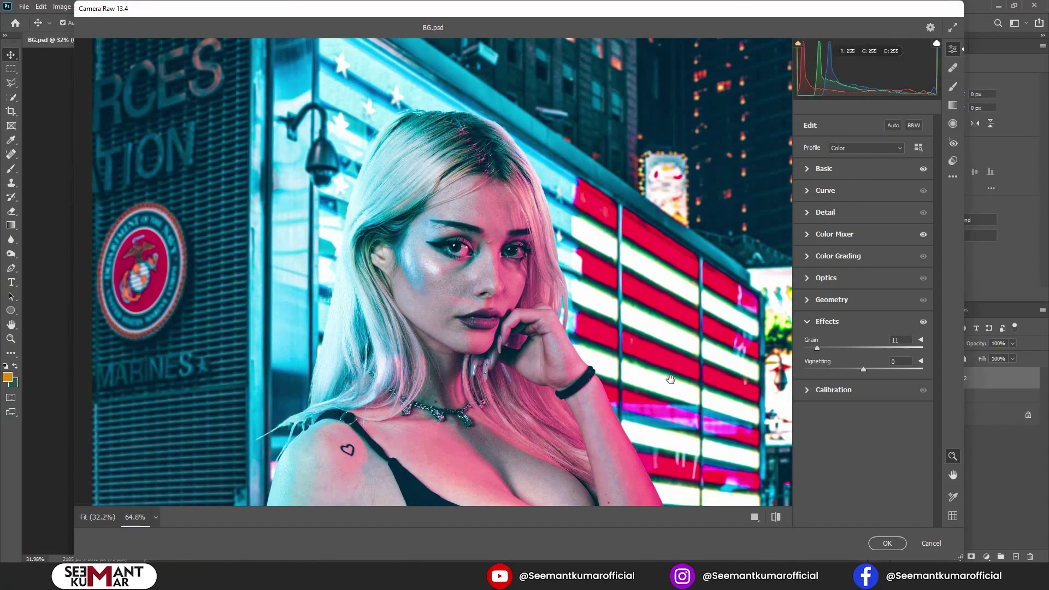
{"action": "left_click_drag", "start_coordinate": [654, 359], "coordinate": [609, 350]}
{"action": "left_click", "coordinate": [887, 545]}
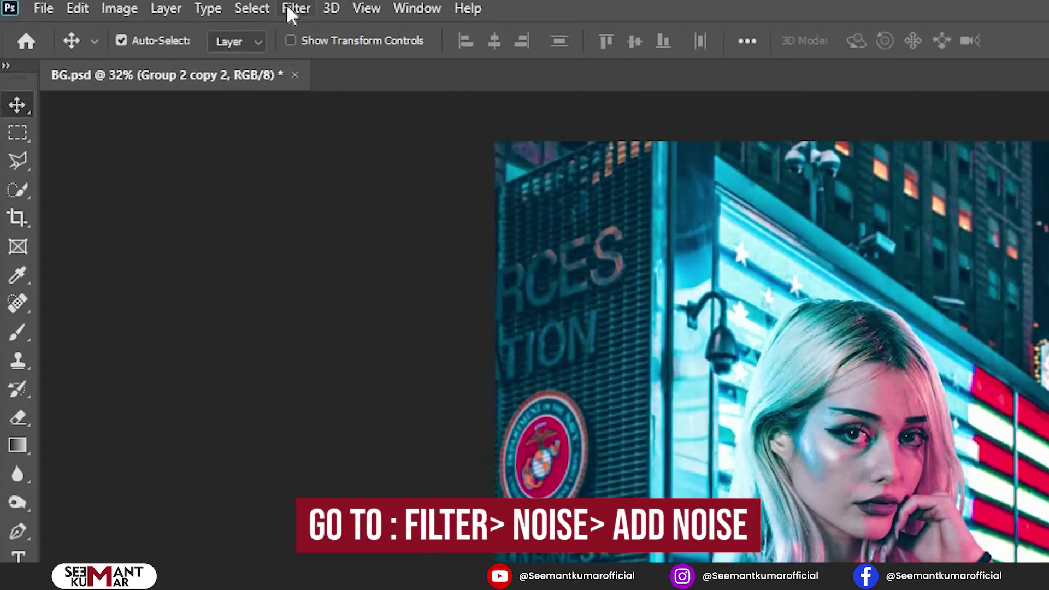
Apply the Add Noise filter to the merged layer with about 2.96% Uniform noise, and deselect the layer.
{"action": "left_click", "coordinate": [288, 8]}
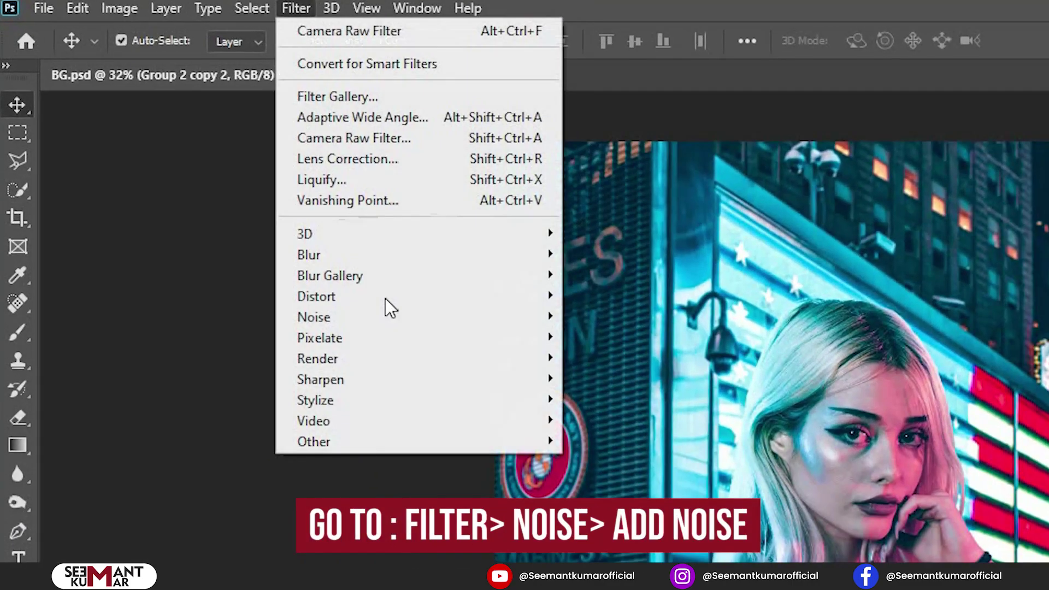
{"action": "mouse_move", "coordinate": [393, 317]}
{"action": "left_click", "coordinate": [639, 315]}
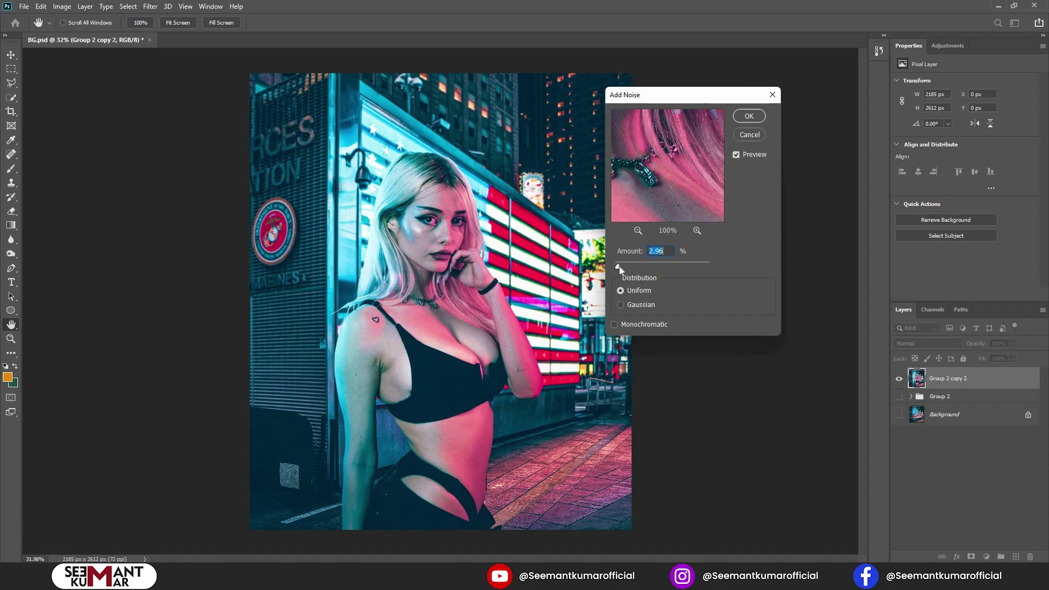
{"action": "left_click_drag", "start_coordinate": [619, 266], "coordinate": [619, 266]}
{"action": "left_click", "coordinate": [749, 117]}
{"action": "left_click", "coordinate": [722, 253]}
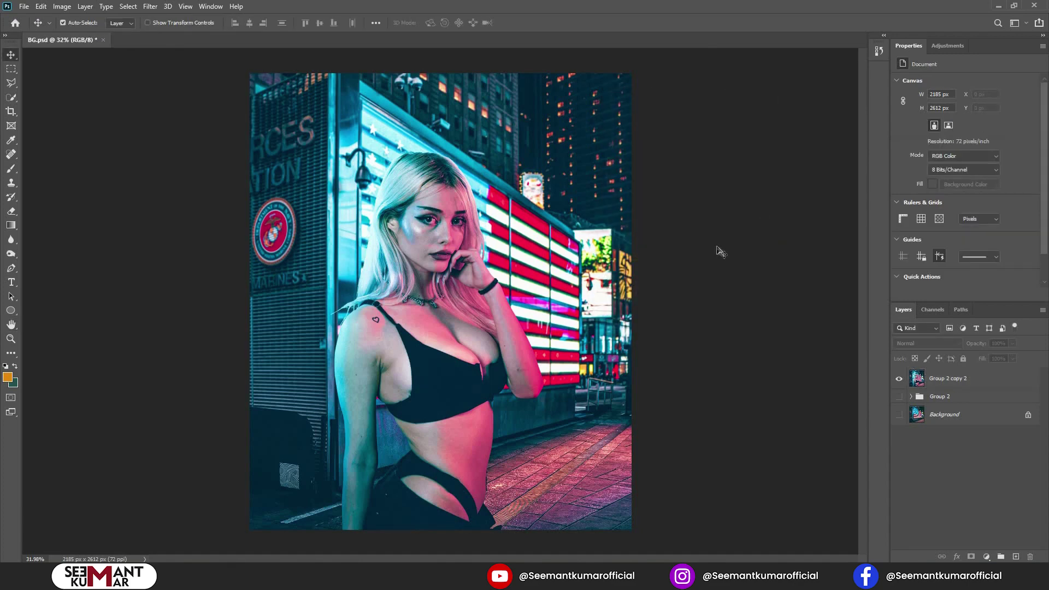